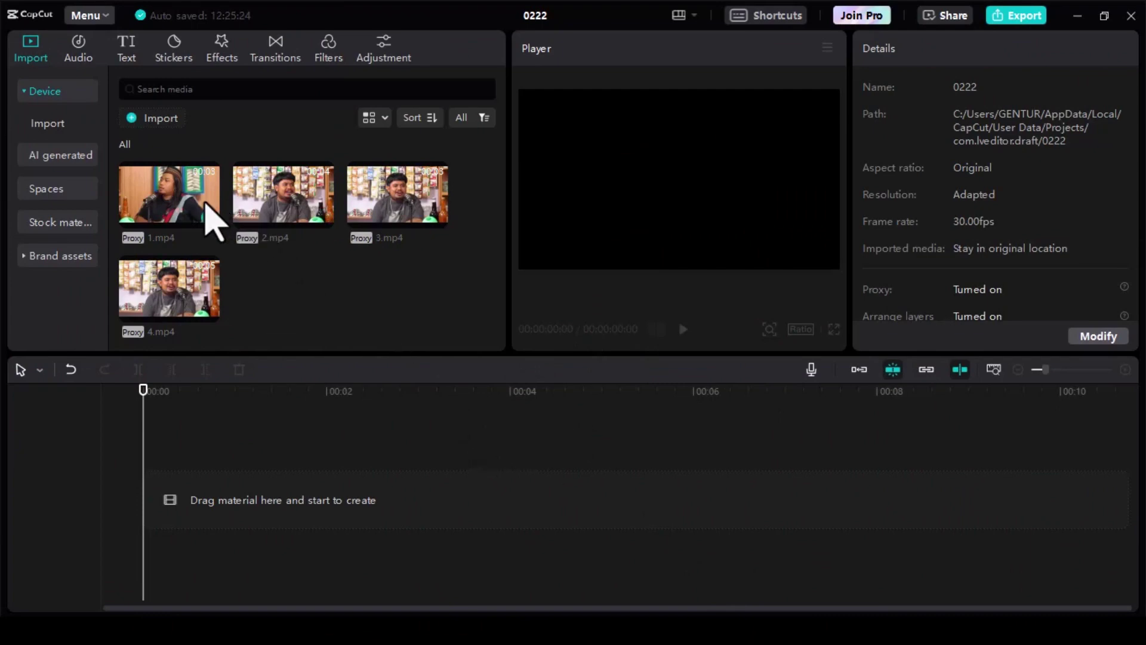
# - Add 1.mp4 to the timeline and play it briefly
pyautogui.moveTo(212, 221)
pyautogui.mouseDown()
pyautogui.moveTo(164, 492)
pyautogui.moveTo(149, 499)
pyautogui.mouseUp()
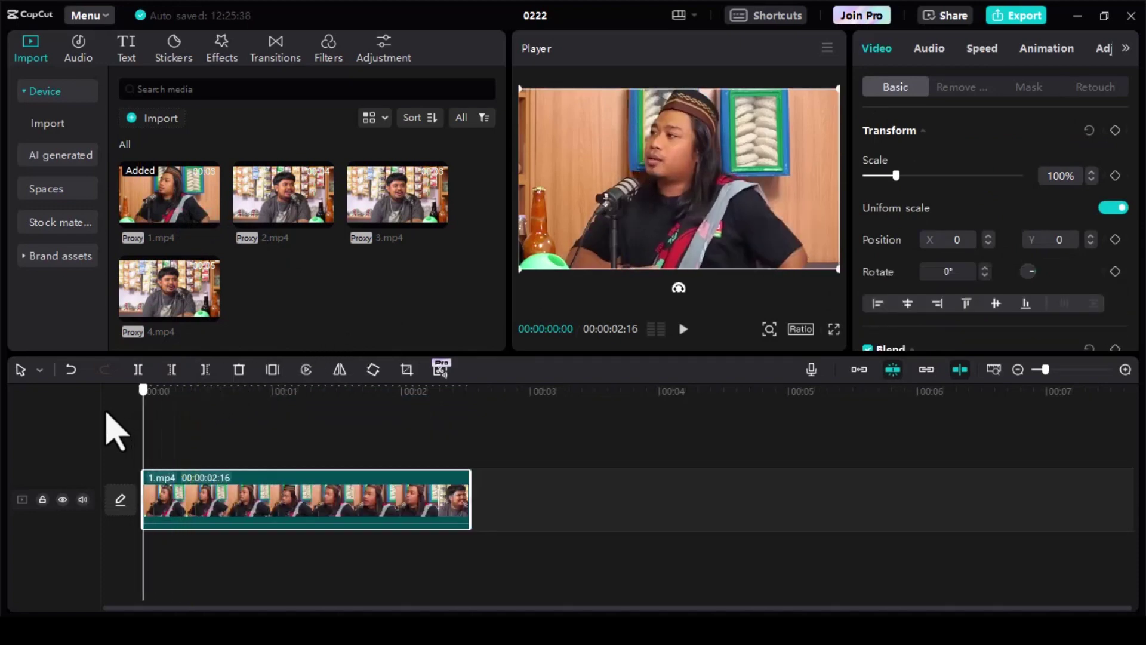
pyautogui.press('space')
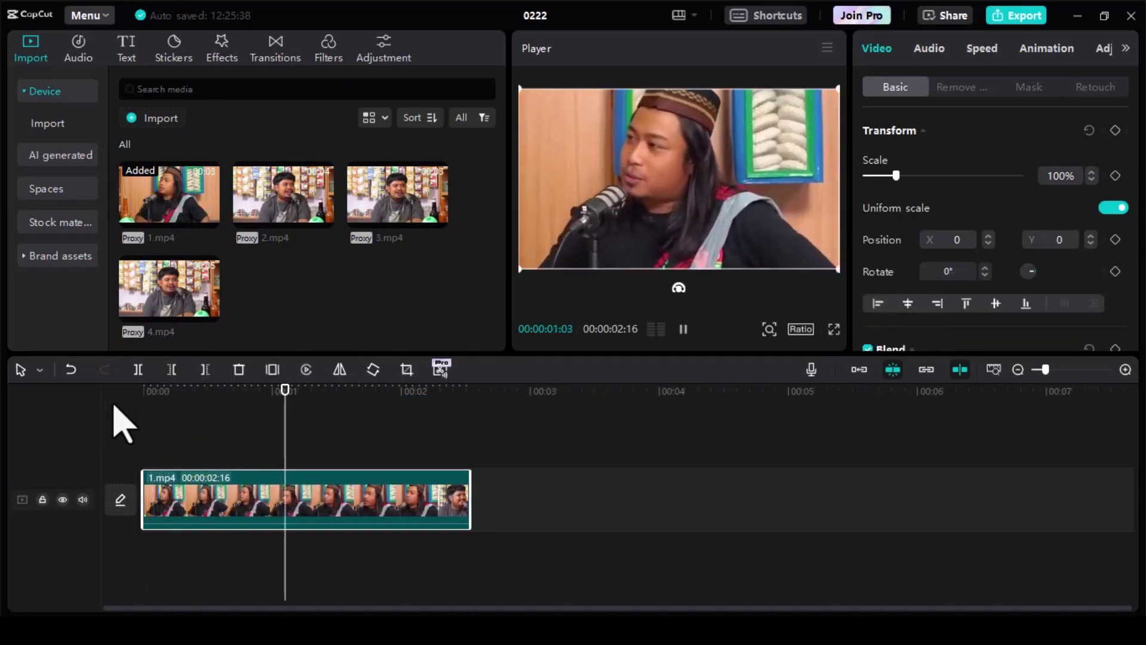
pyautogui.press('space')
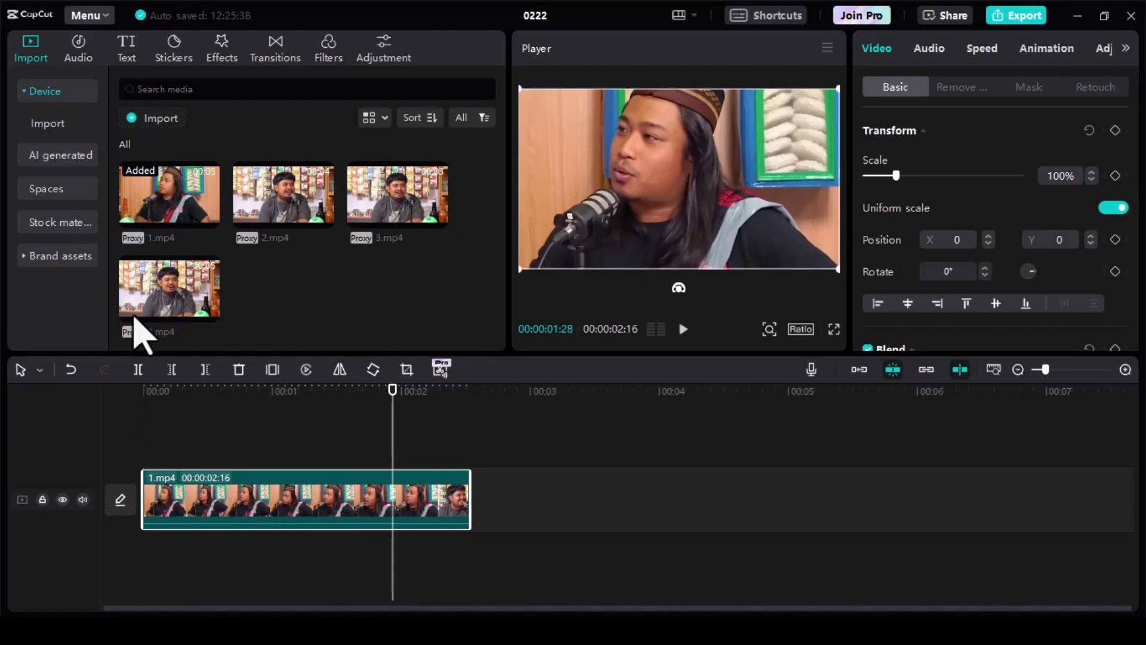
# - Show the Funny faces set in the Body effects library
pyautogui.click(214, 54)
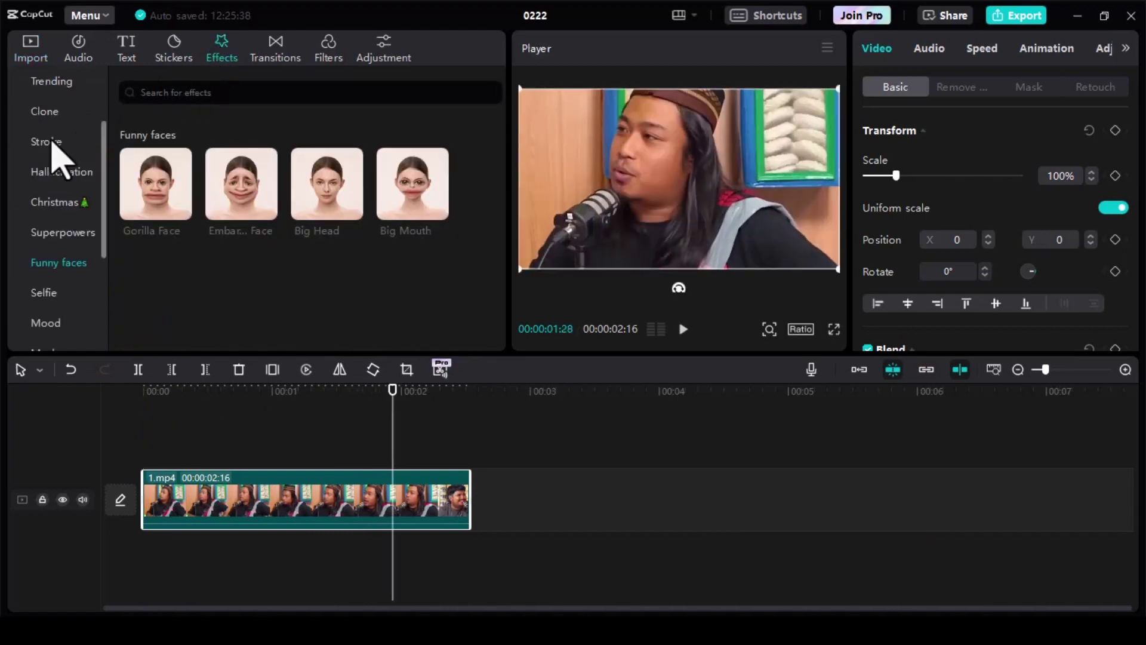
pyautogui.scroll(2, 52, 143)
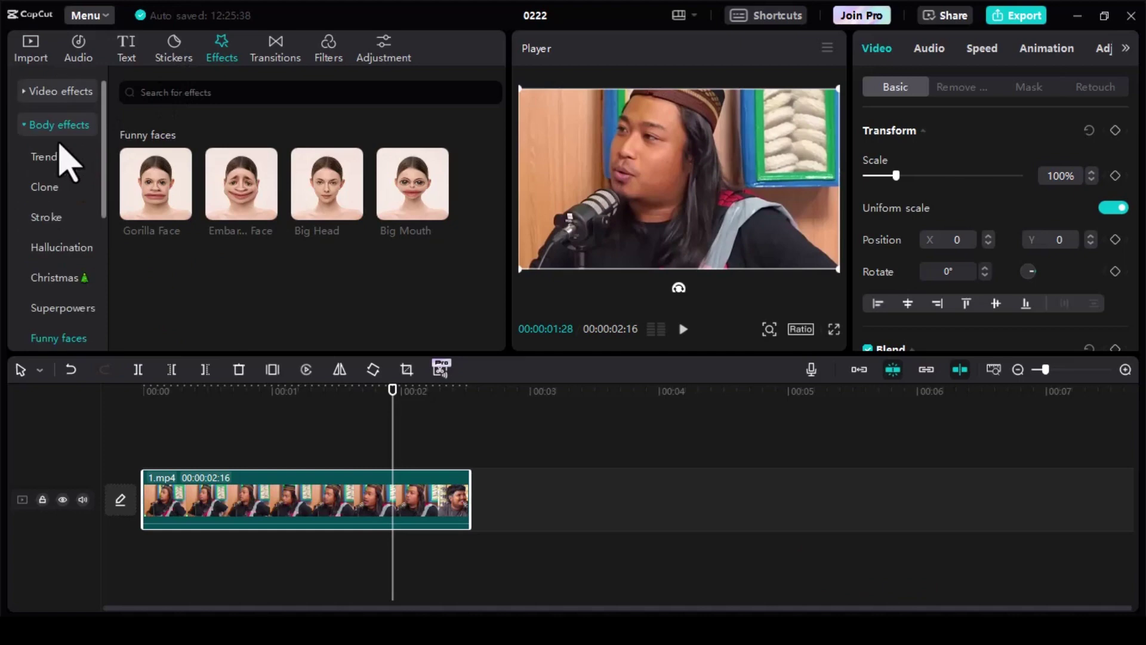
pyautogui.click(26, 127)
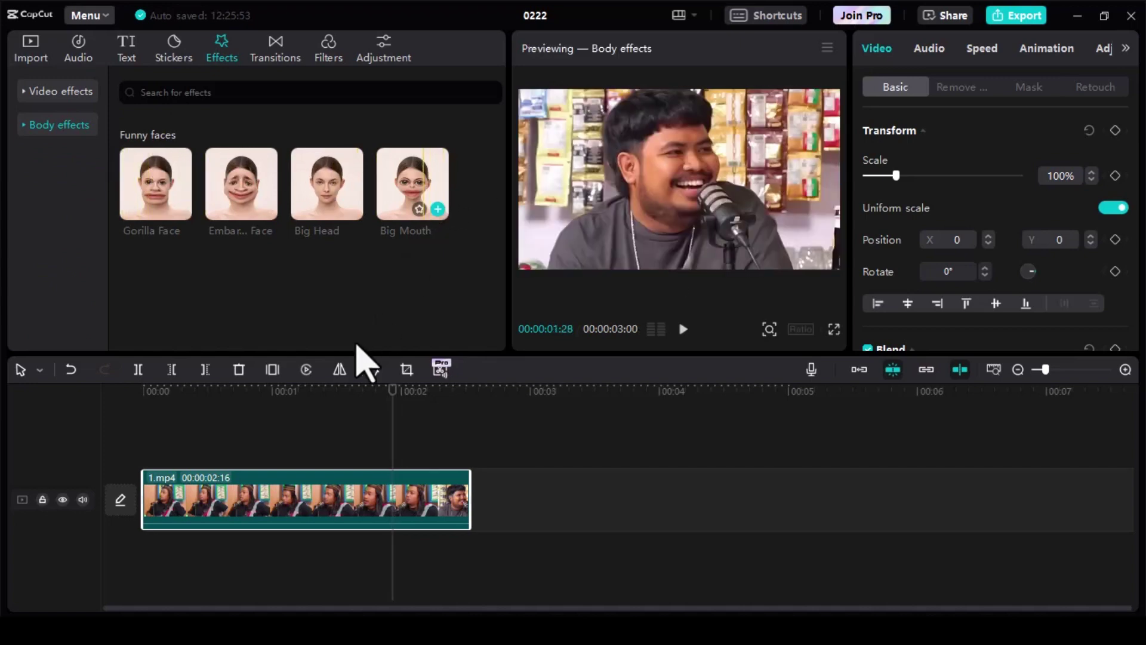
# - Apply Big Mouth to 1.mp4 and watch it full screen from the start
pyautogui.moveTo(356, 345); pyautogui.dragTo(269, 500)
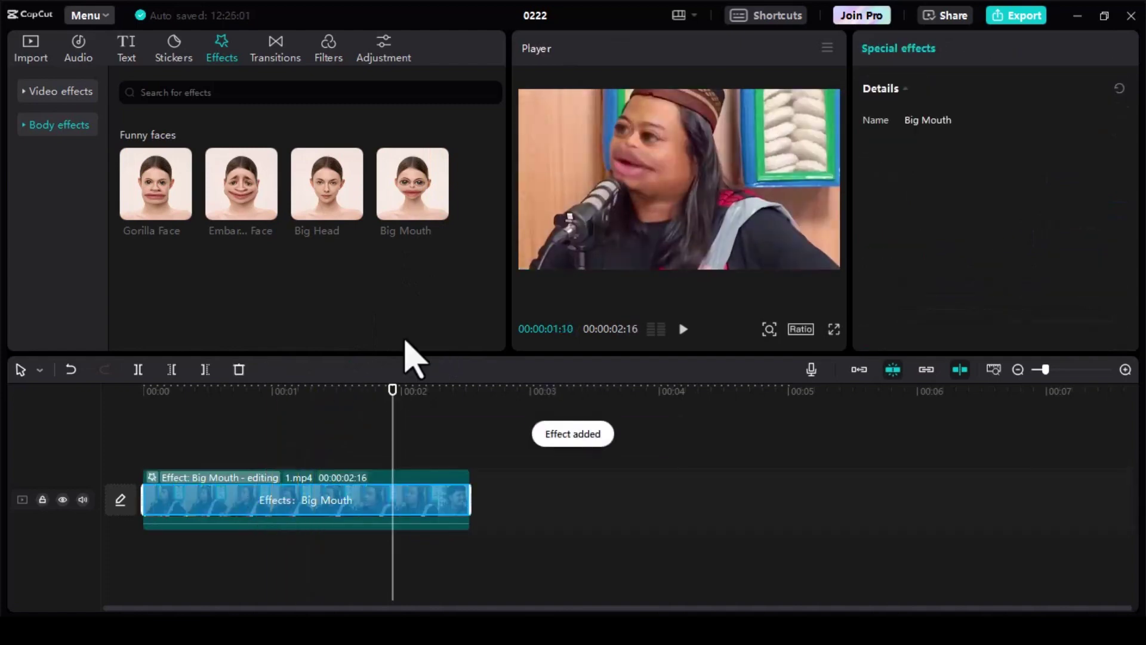
pyautogui.click(190, 410)
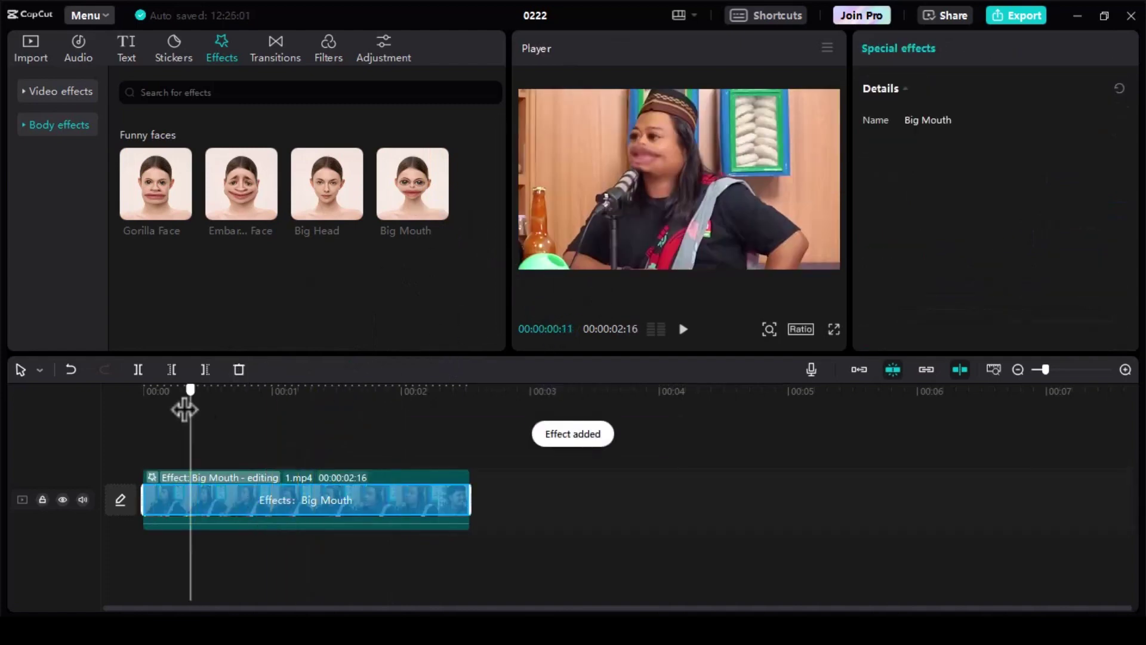
pyautogui.moveTo(184, 409); pyautogui.dragTo(97, 404)
pyautogui.hotkey('ctrl', 'shift', 'f')
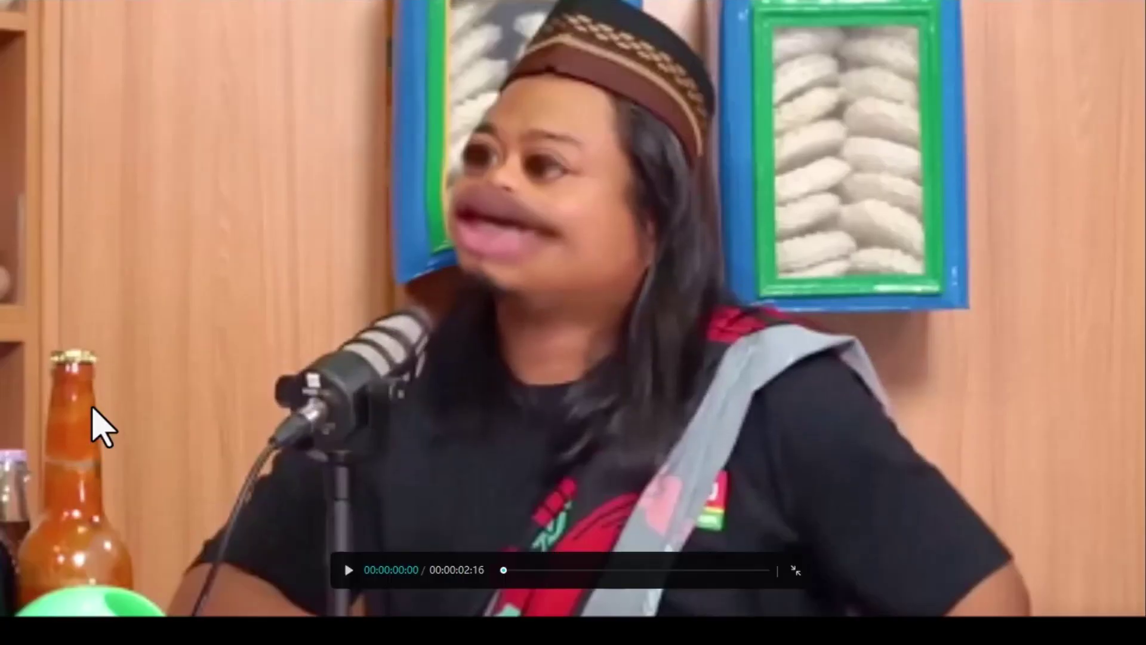
pyautogui.press('space')
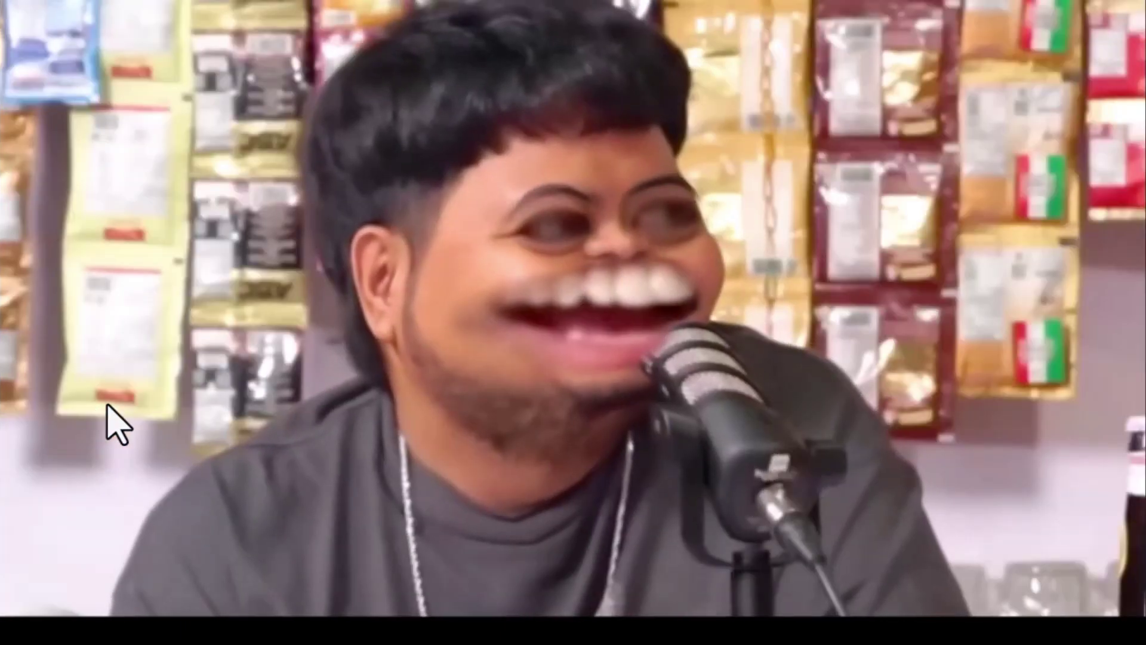
pyautogui.press('Escape')
# - Delete the 1.mp4 clip from the timeline
pyautogui.click(174, 440)
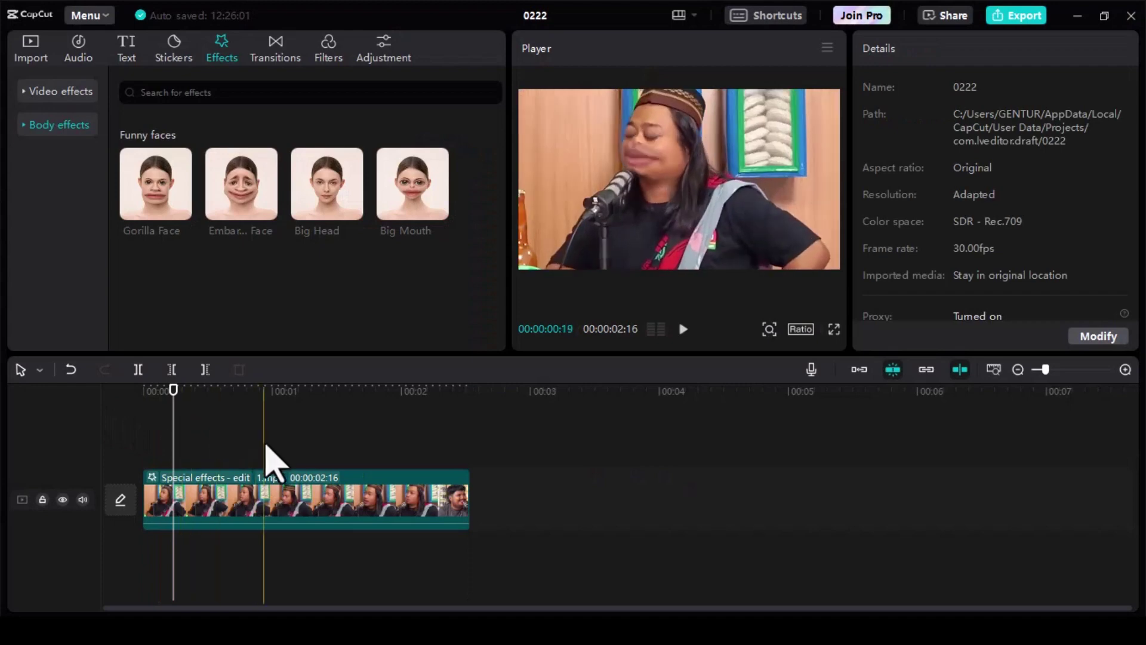
pyautogui.click(297, 484)
pyautogui.press('Delete')
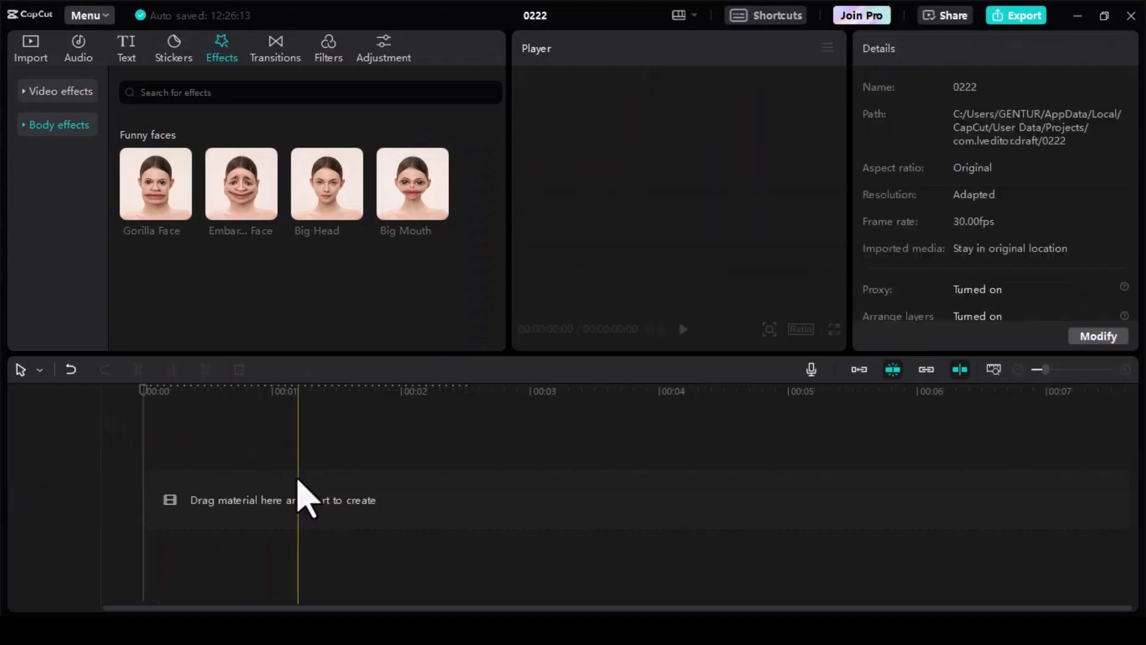
# - Add 2.mp4 from imported media to the timeline and preview the Embarrassed Face body effect
pyautogui.click(31, 49)
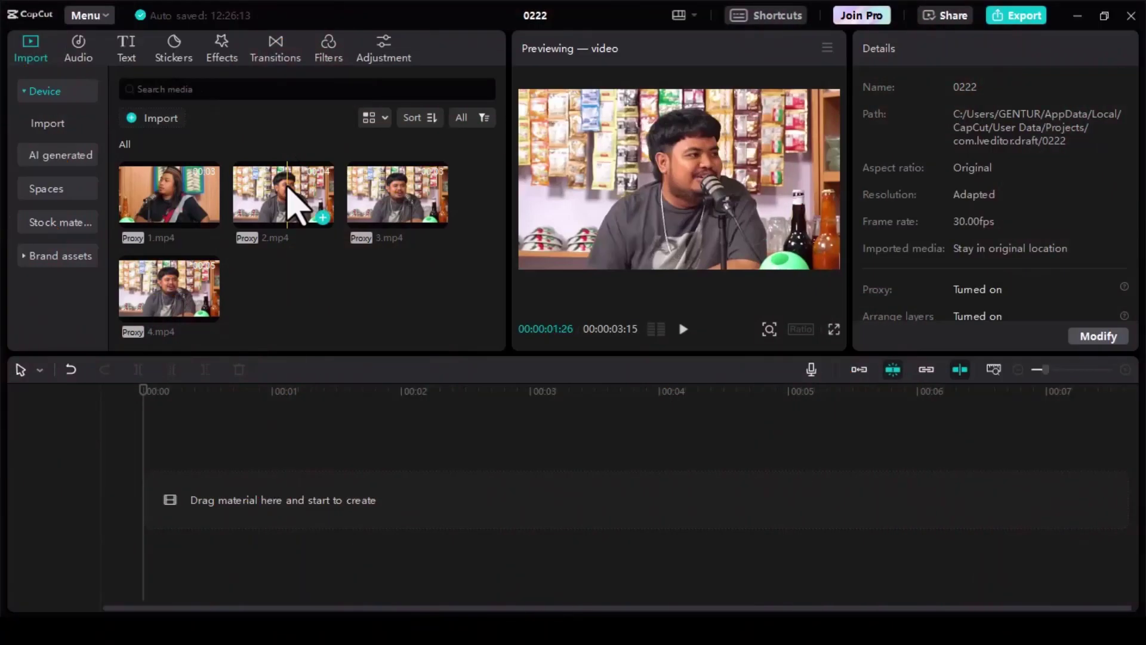
pyautogui.moveTo(290, 192); pyautogui.dragTo(163, 513)
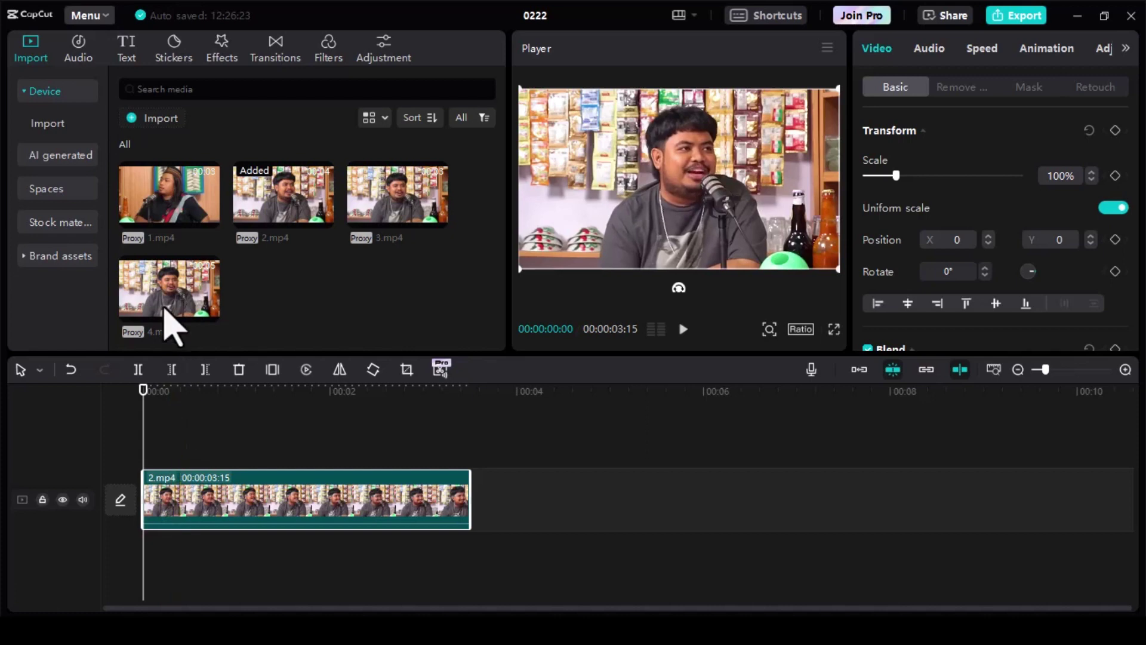
pyautogui.click(231, 50)
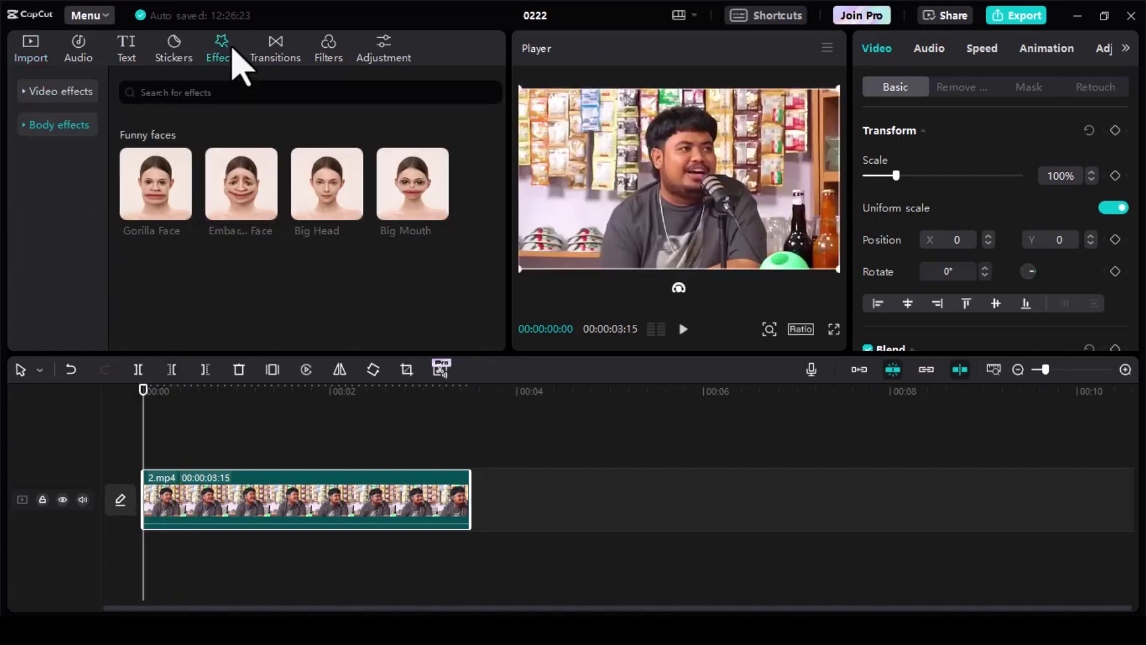
pyautogui.click(30, 126)
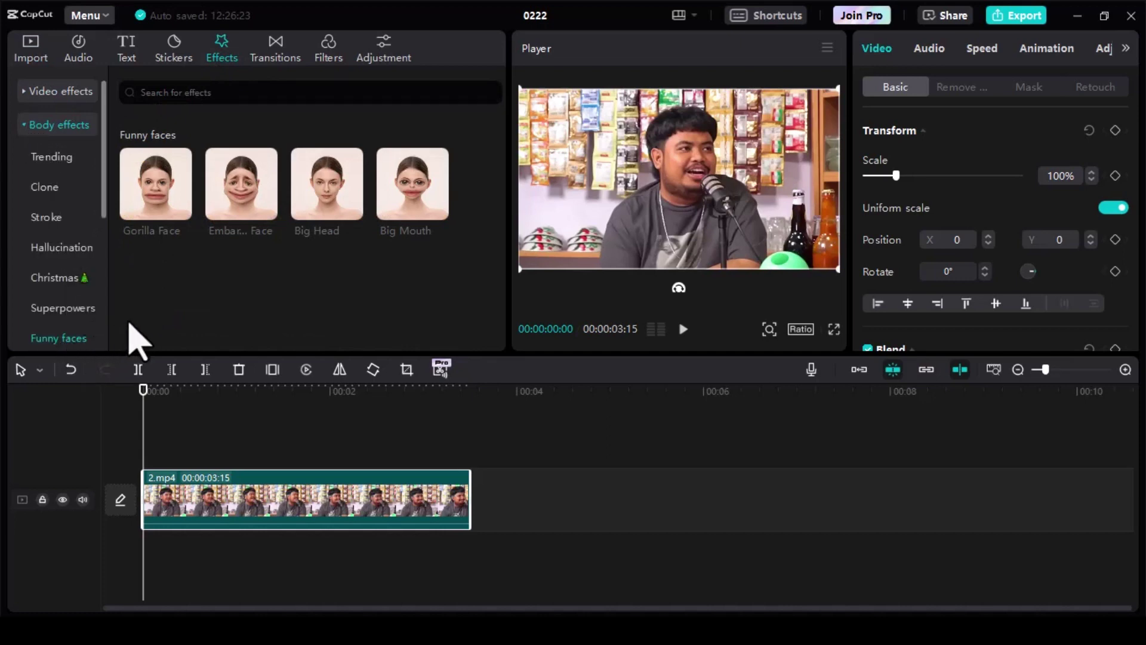
pyautogui.click(294, 222)
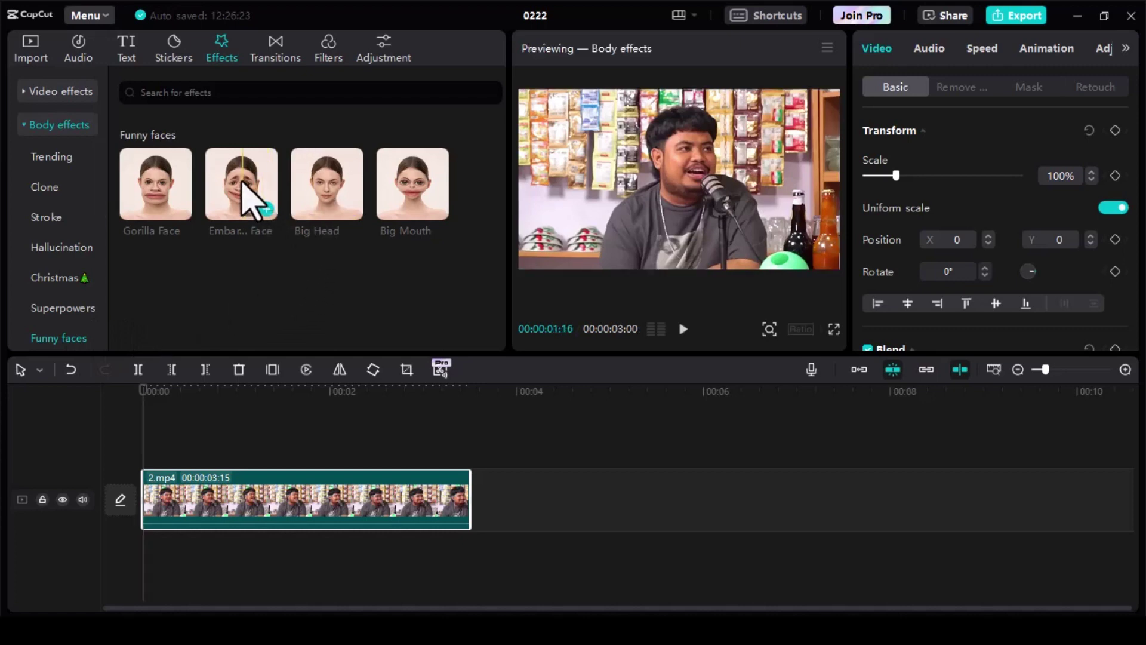
# - Apply Embarrassed Face to 2.mp4, watch it full screen, then delete the clip
pyautogui.moveTo(247, 197)
pyautogui.mouseDown()
pyautogui.moveTo(209, 499)
pyautogui.moveTo(206, 483)
pyautogui.mouseUp()
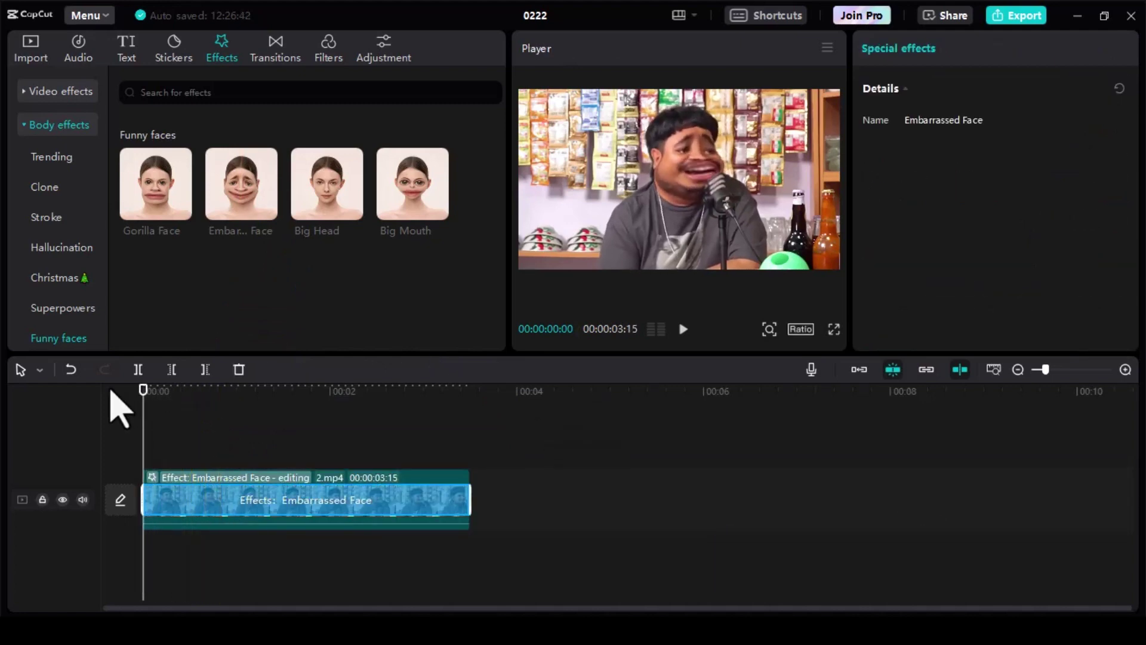
pyautogui.hotkey('ctrl', 'shift', 'f')
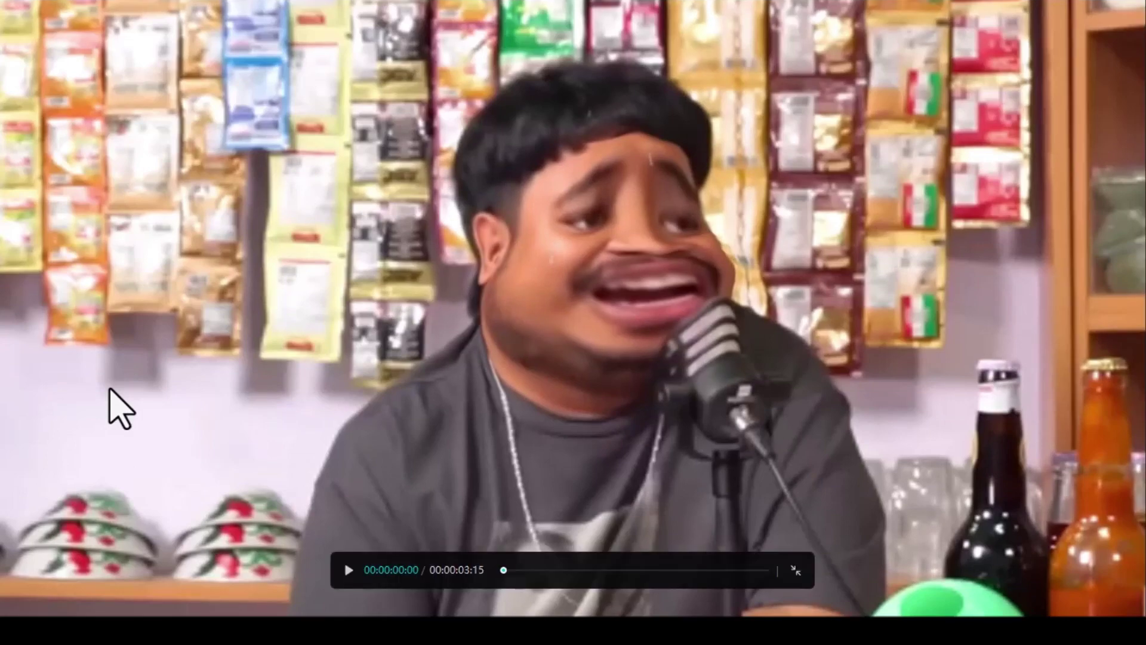
pyautogui.press('space')
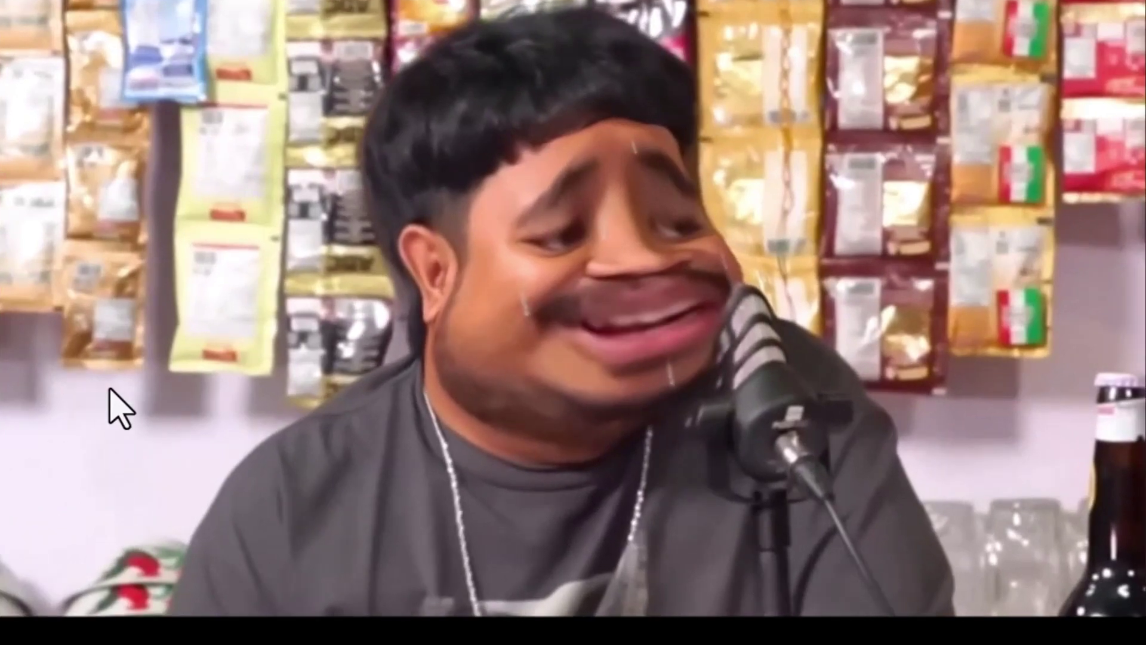
pyautogui.press('Escape')
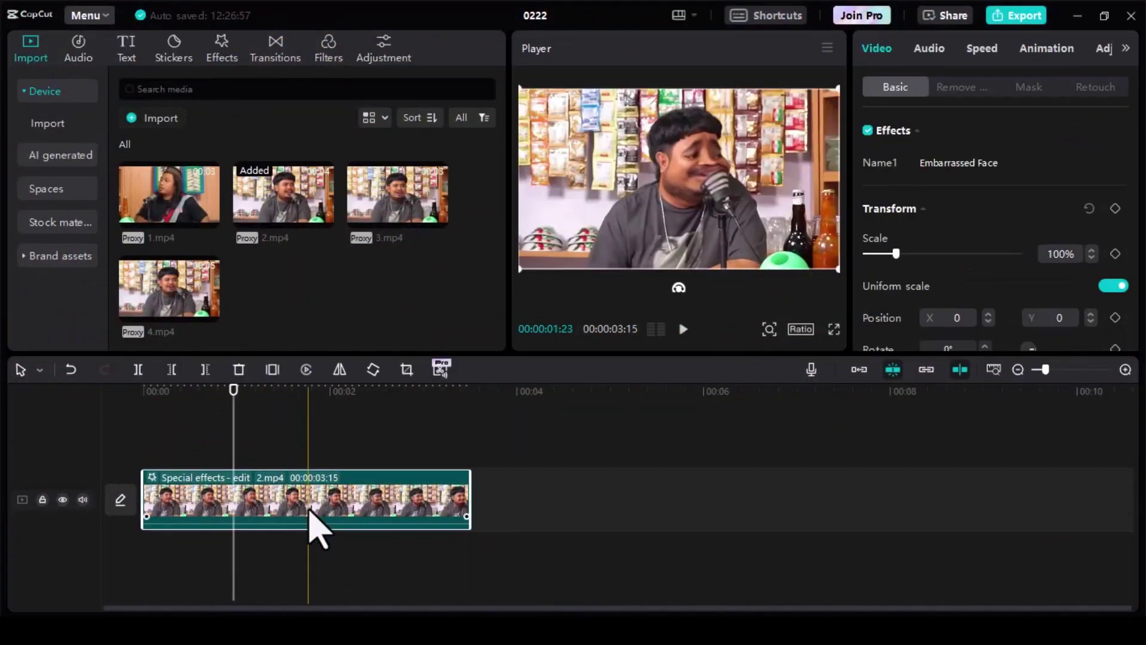
pyautogui.press('Delete')
# - Add 3.mp4 to the timeline and play it full screen from about 0.8 seconds
pyautogui.moveTo(397, 209)
pyautogui.mouseDown()
pyautogui.moveTo(185, 504)
pyautogui.moveTo(160, 512)
pyautogui.mouseUp()
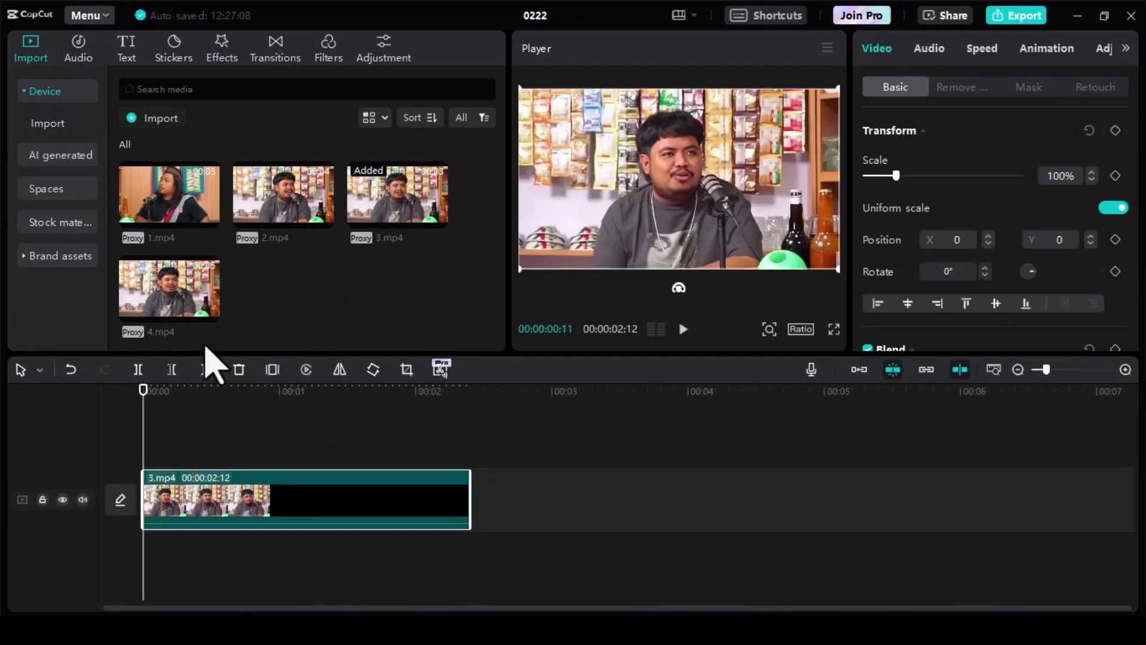
pyautogui.moveTo(222, 410)
pyautogui.mouseDown()
pyautogui.moveTo(262, 411)
pyautogui.moveTo(176, 402)
pyautogui.mouseUp()
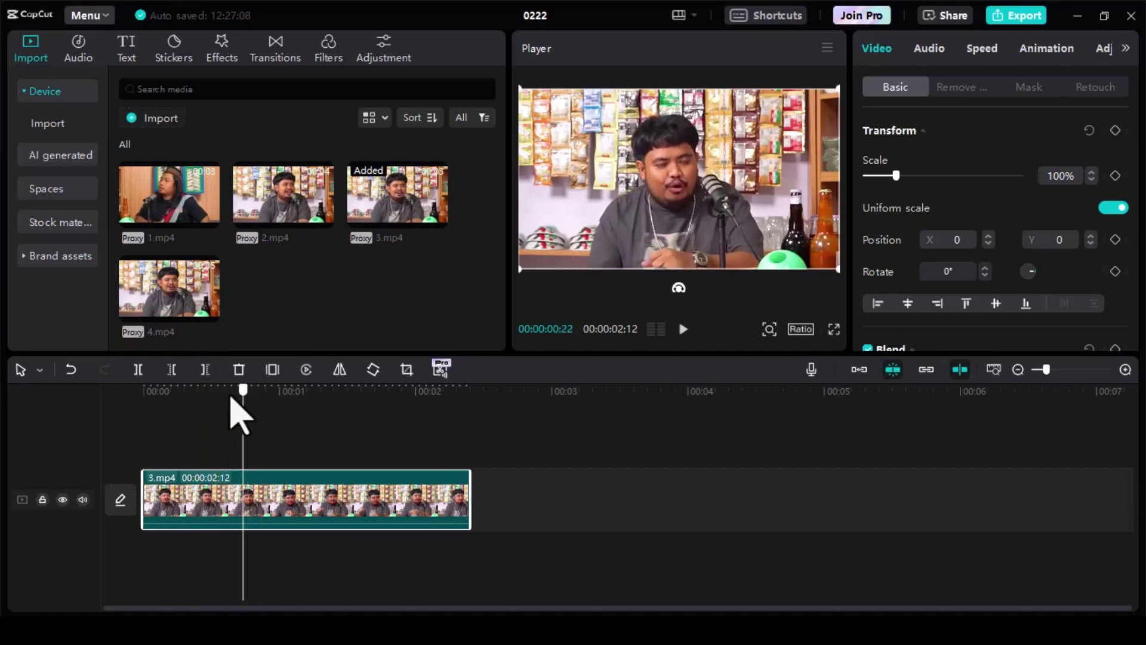
pyautogui.hotkey('ctrl', 'shift', 'f')
pyautogui.press('space')
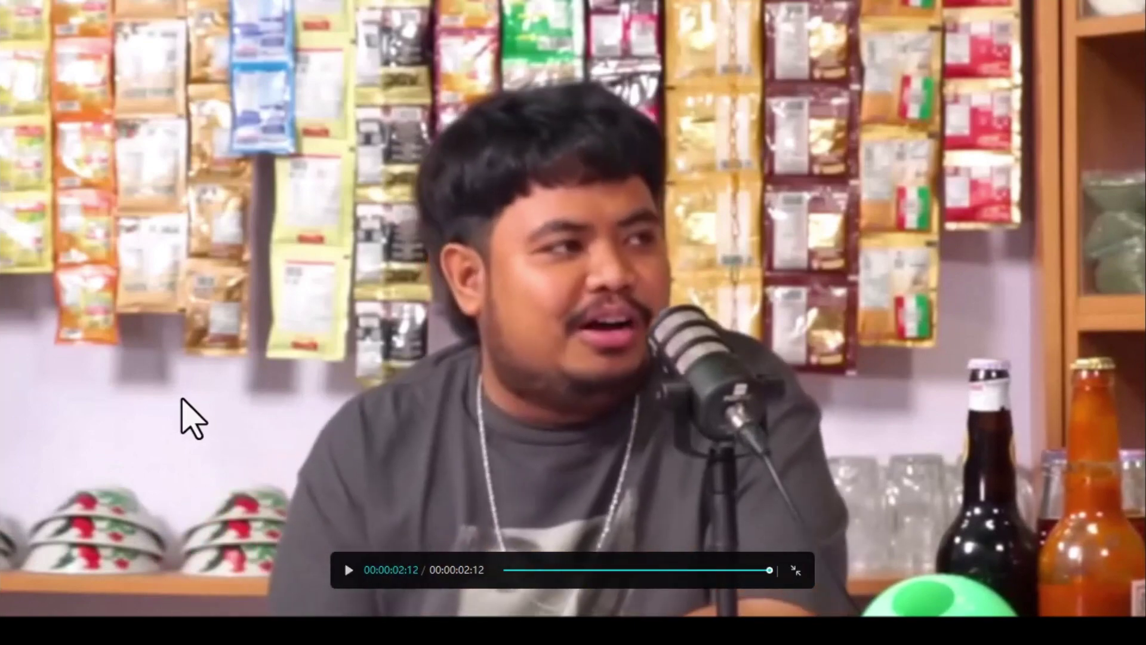
pyautogui.press('Escape')
# - Stop playback and preview the Gorilla Face effect in Funny faces
pyautogui.press('space')
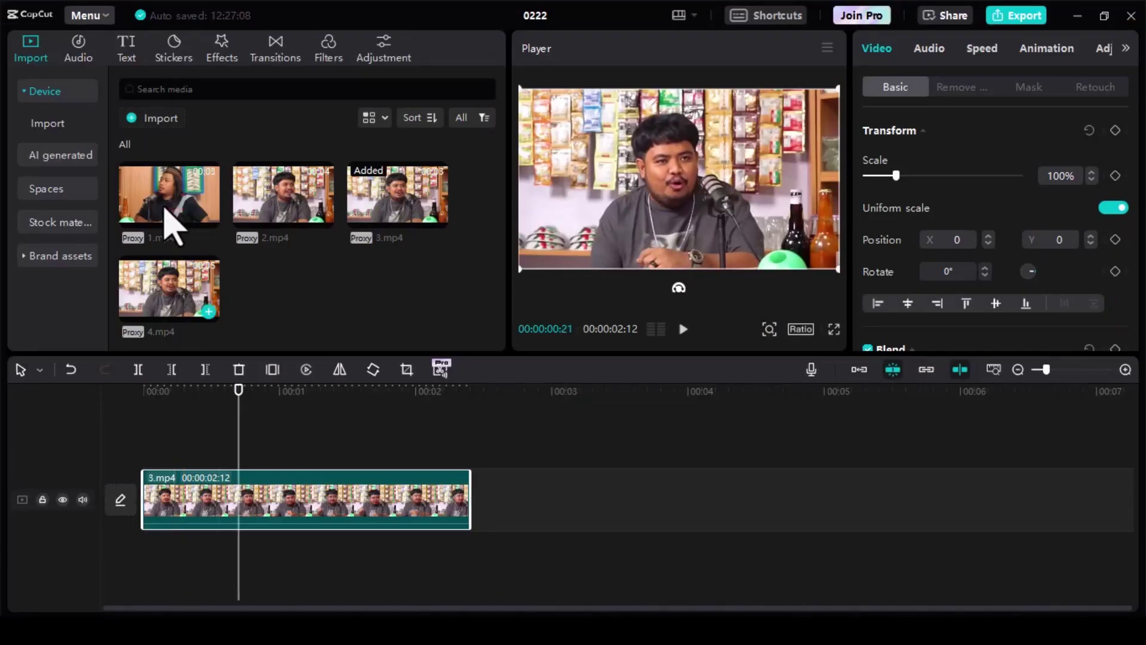
pyautogui.click(224, 54)
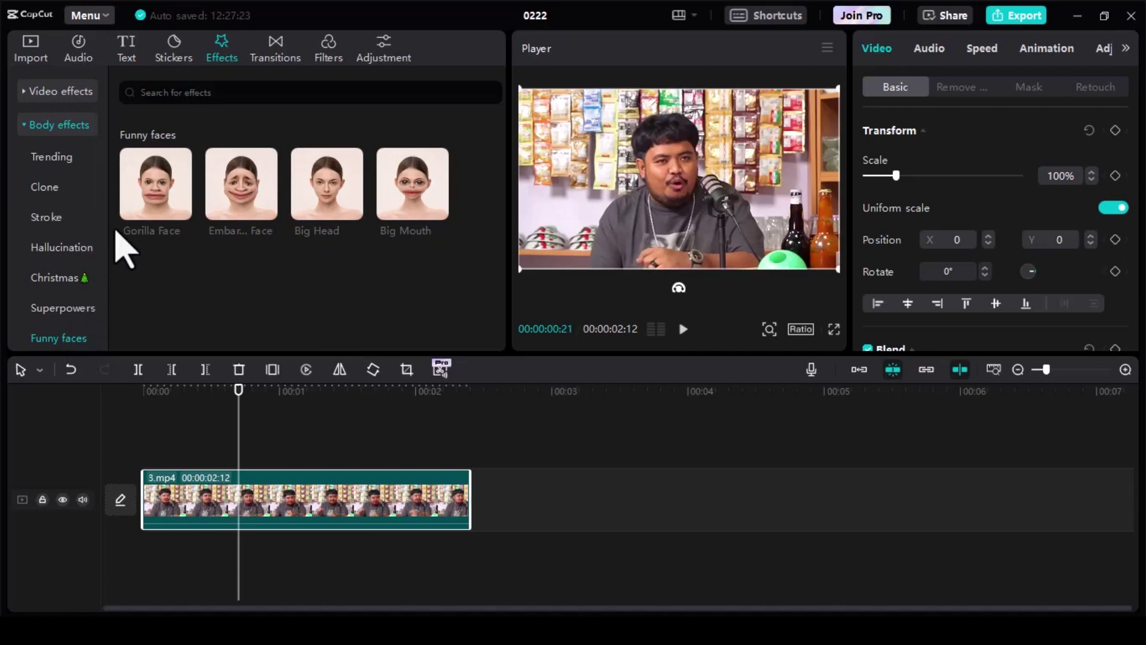
pyautogui.moveTo(139, 186)
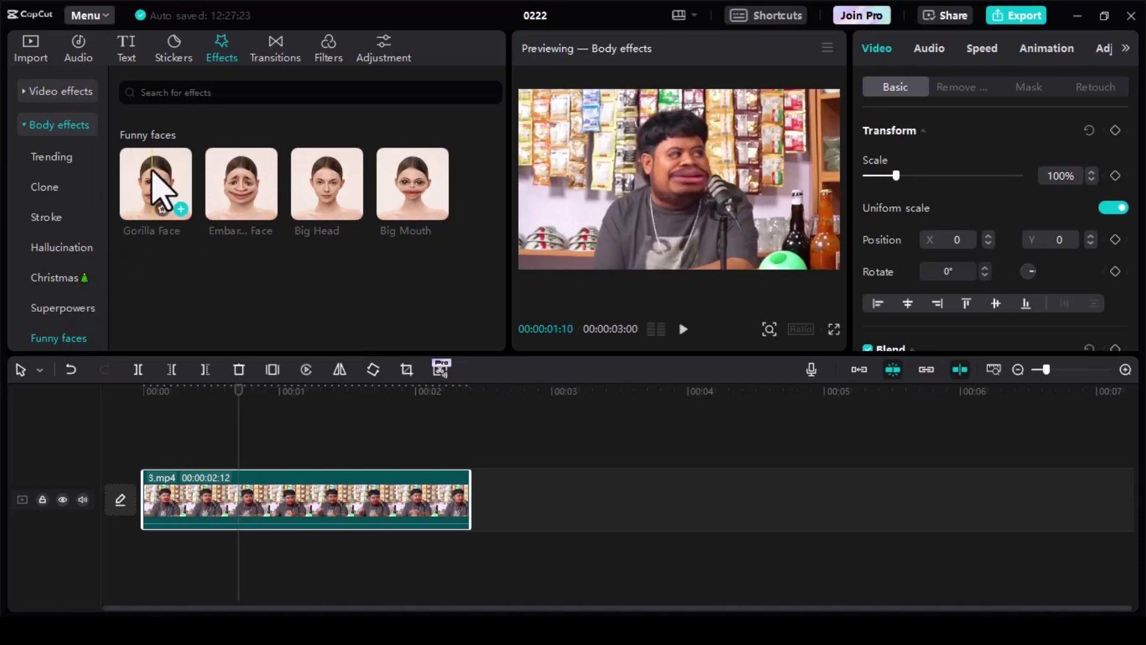
# - Apply Gorilla Face to 3.mp4, watch it full screen from the start, then remove the clip
pyautogui.moveTo(152, 172); pyautogui.dragTo(216, 501)
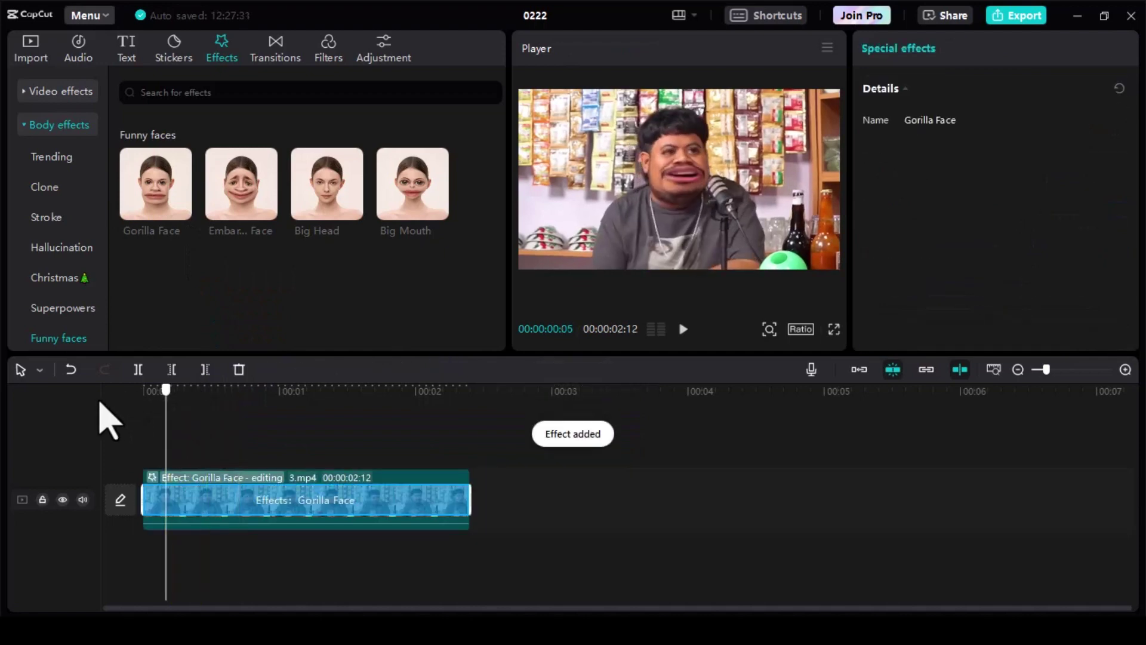
pyautogui.press('Home')
pyautogui.hotkey('ctrl', 'shift', 'f')
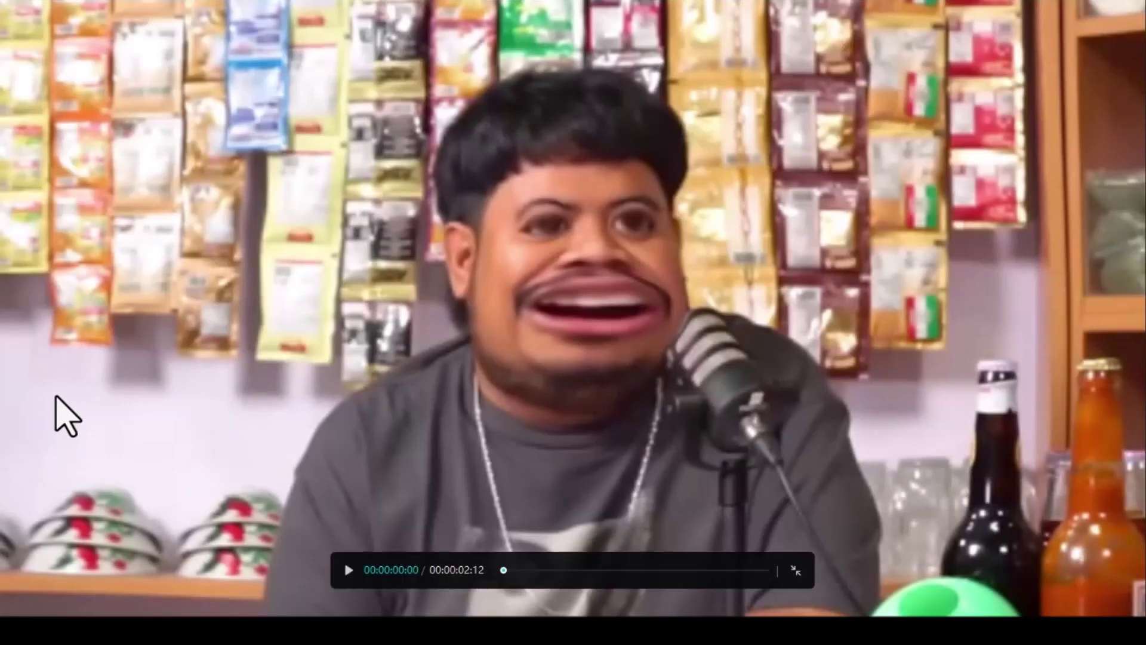
pyautogui.press('space')
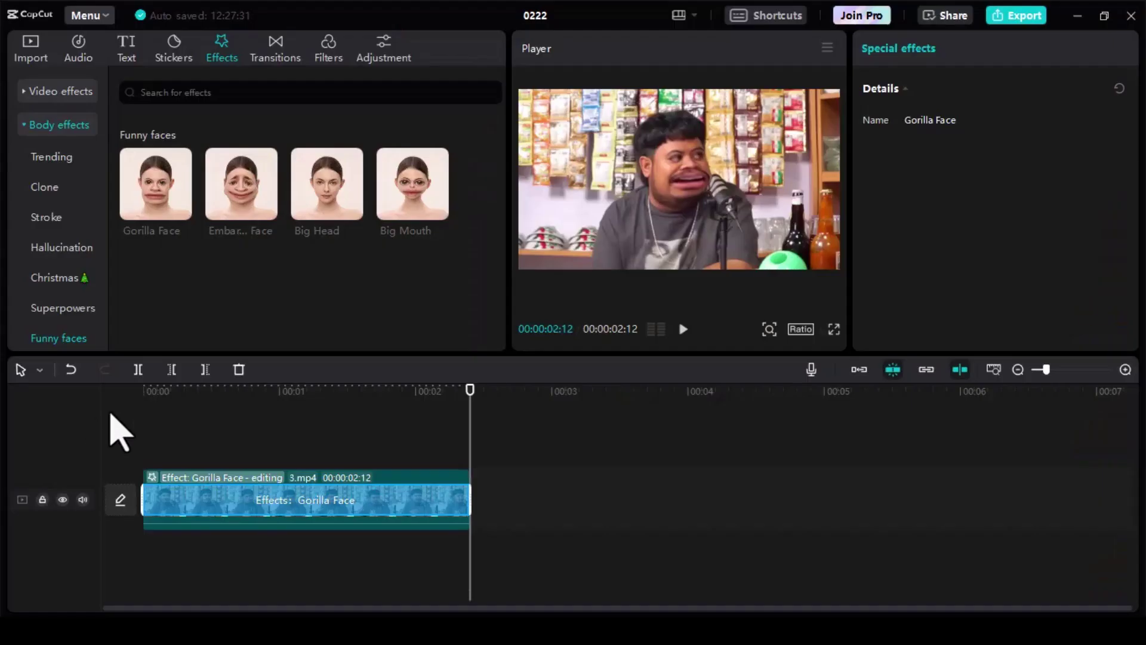
pyautogui.click(248, 424)
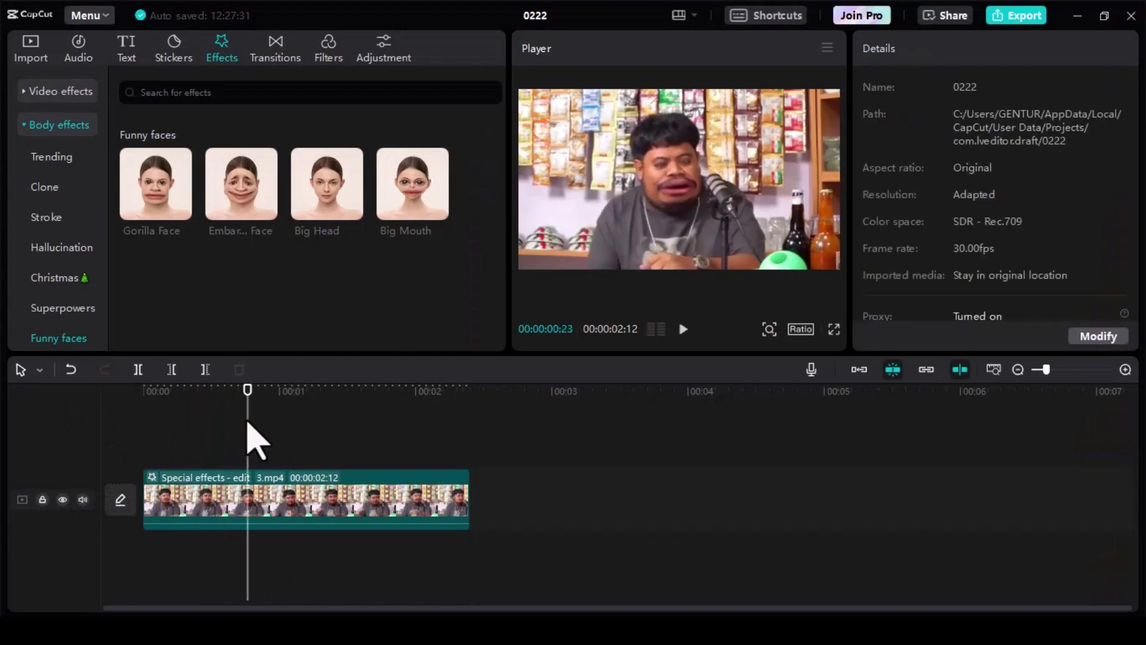
pyautogui.click(229, 517)
pyautogui.hotkey('ctrl', 'shift', 'f')
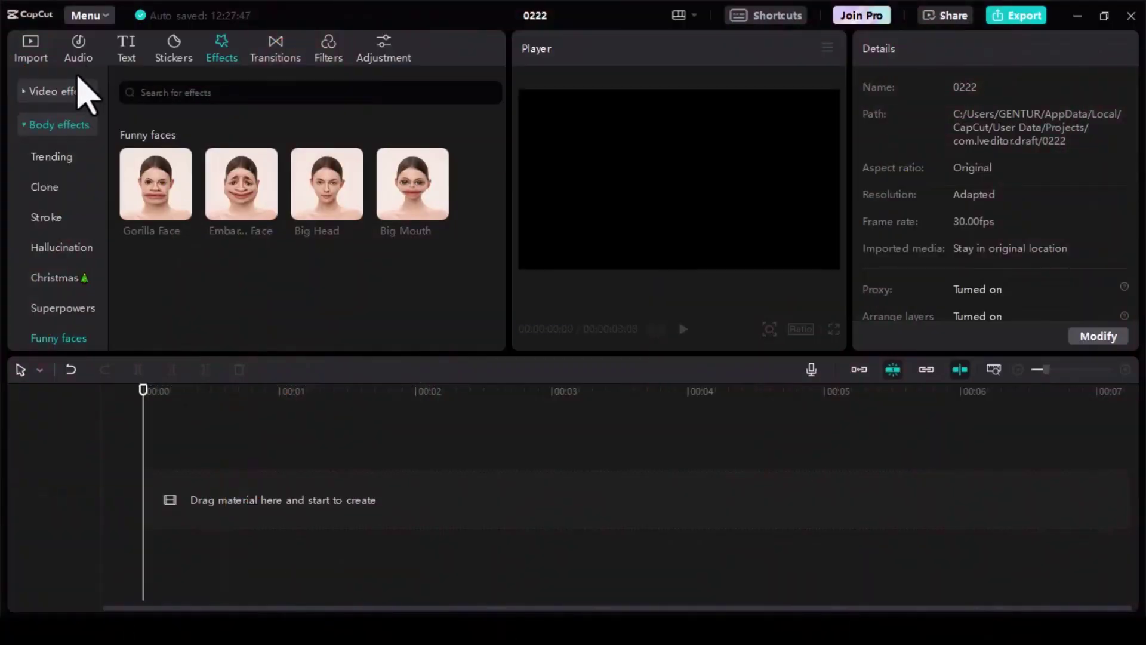
# - Place 4.mp4 at the start of the timeline and show the Funny faces effects
pyautogui.click(30, 48)
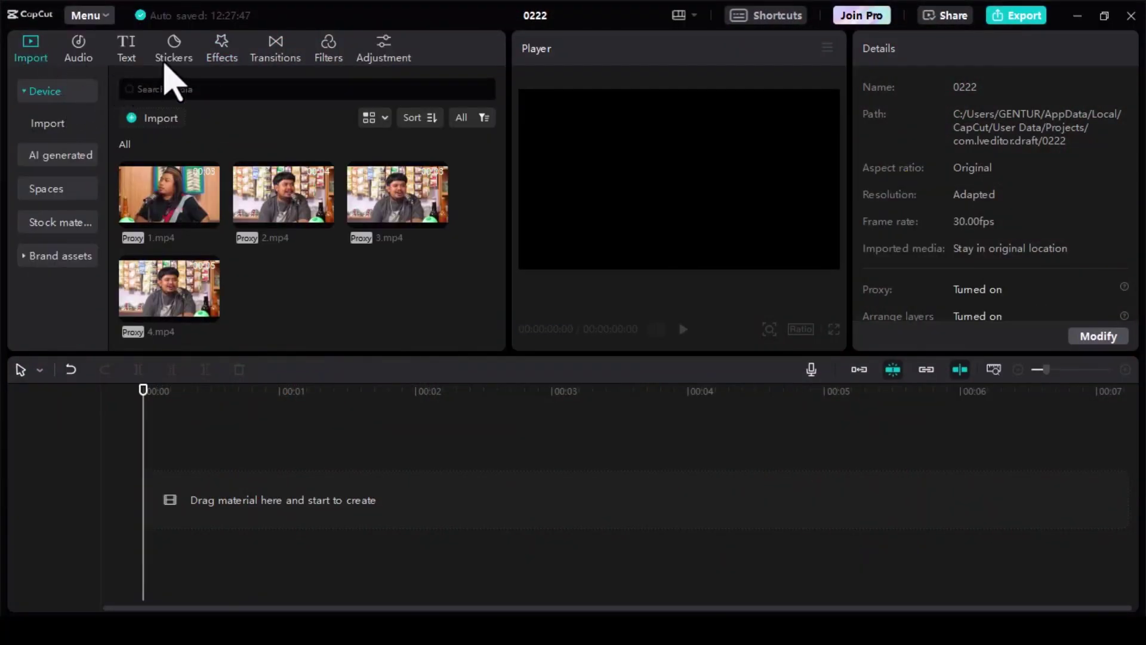
pyautogui.click(222, 59)
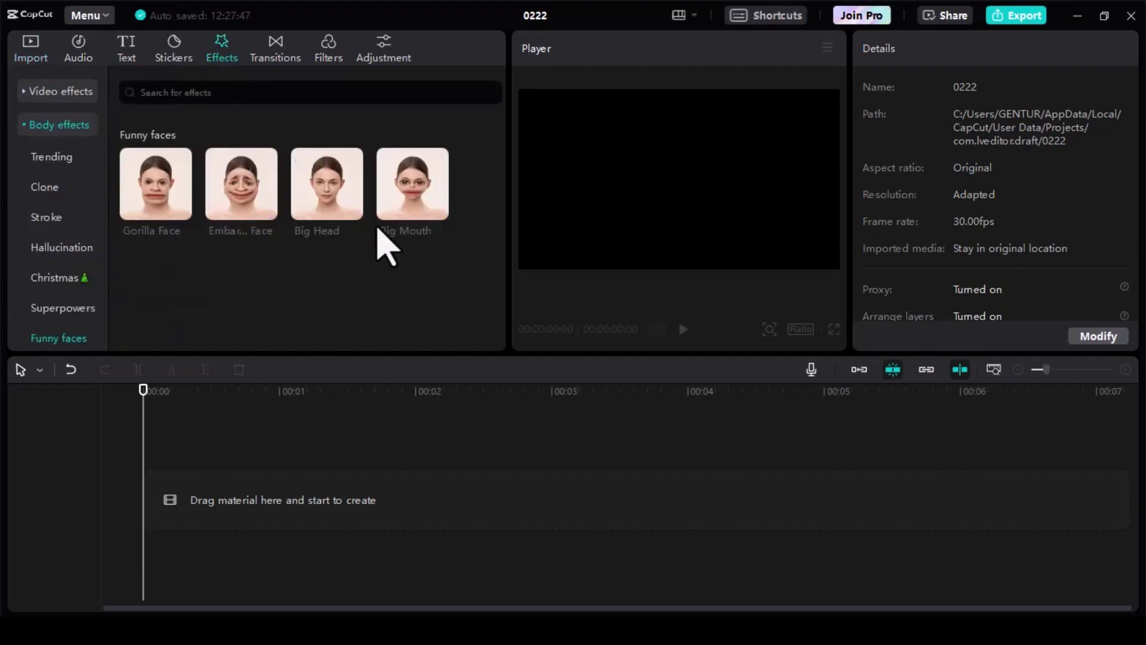
pyautogui.moveTo(329, 186)
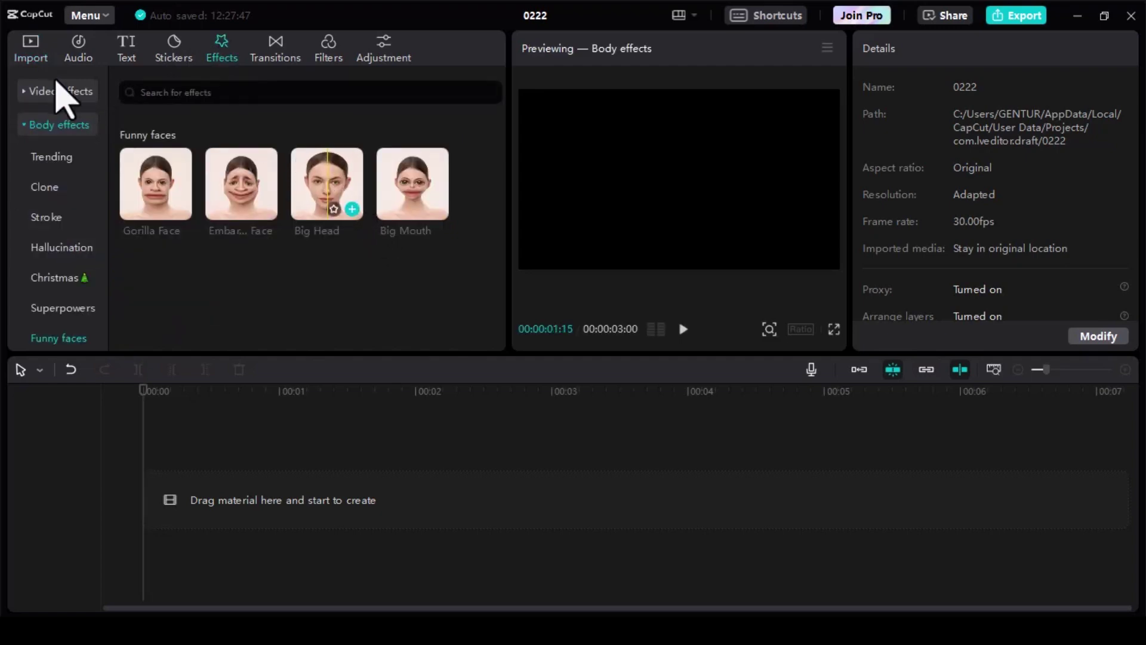
pyautogui.click(31, 49)
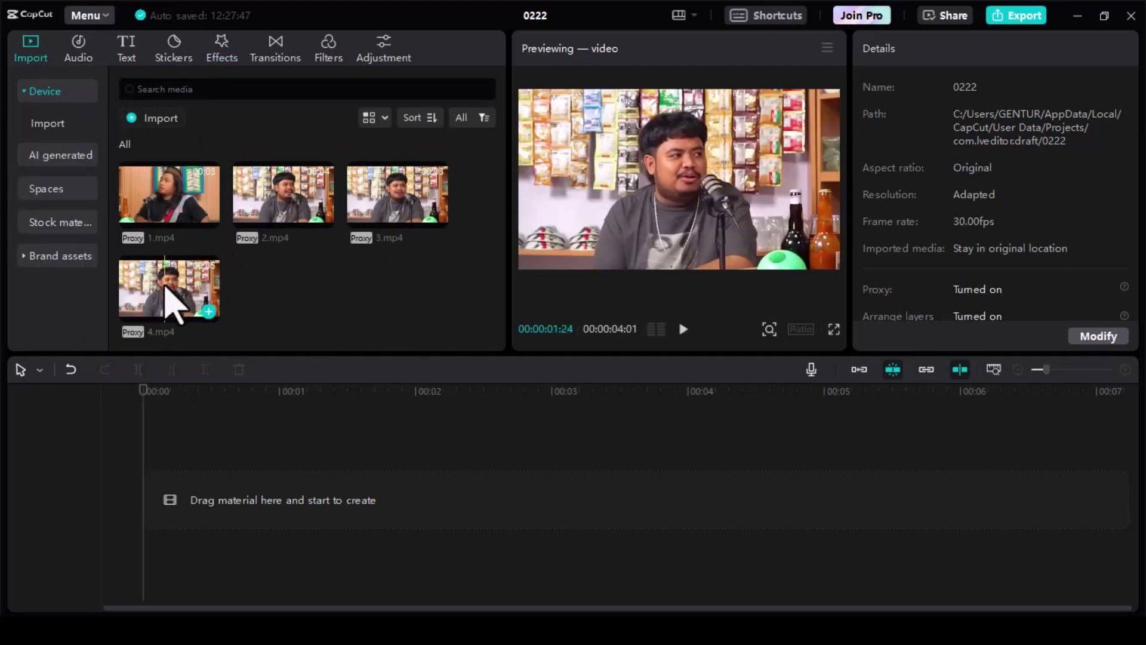
pyautogui.moveTo(173, 302); pyautogui.dragTo(145, 512)
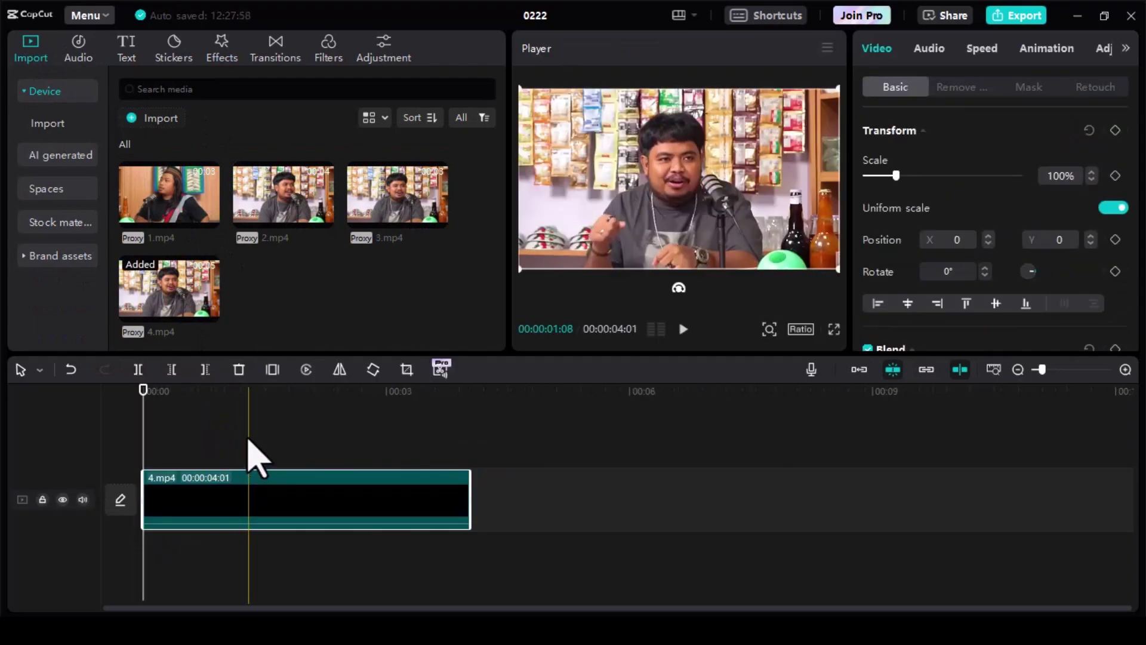
pyautogui.click(221, 54)
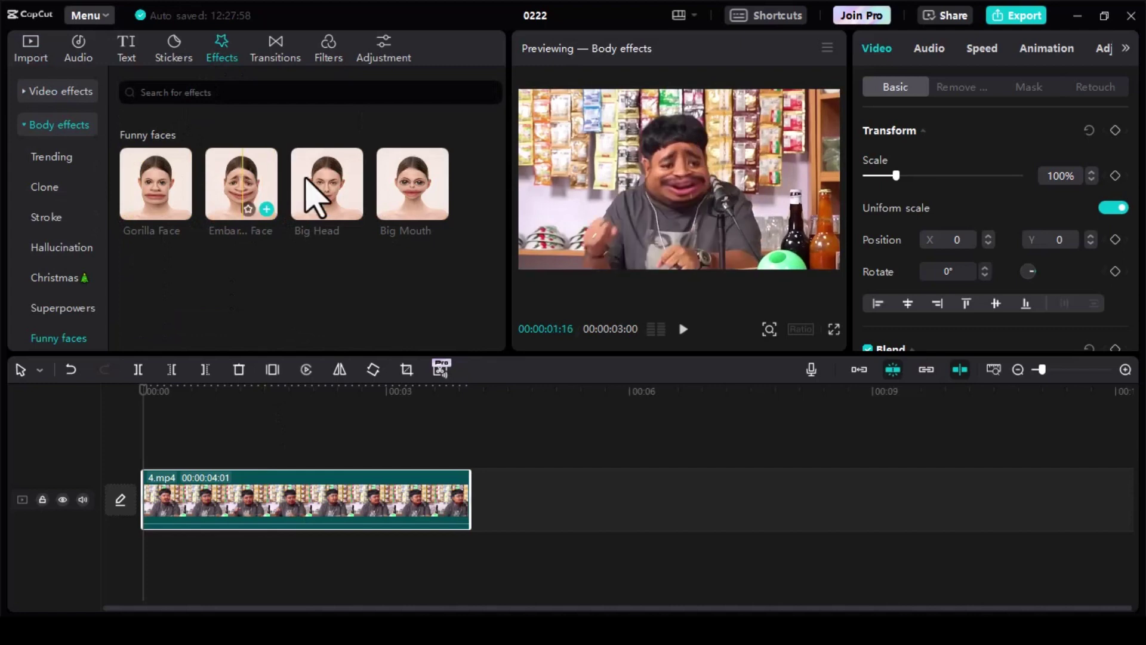
pyautogui.moveTo(327, 194)
pyautogui.mouseDown()
pyautogui.moveTo(190, 498)
pyautogui.moveTo(200, 499)
pyautogui.mouseUp()
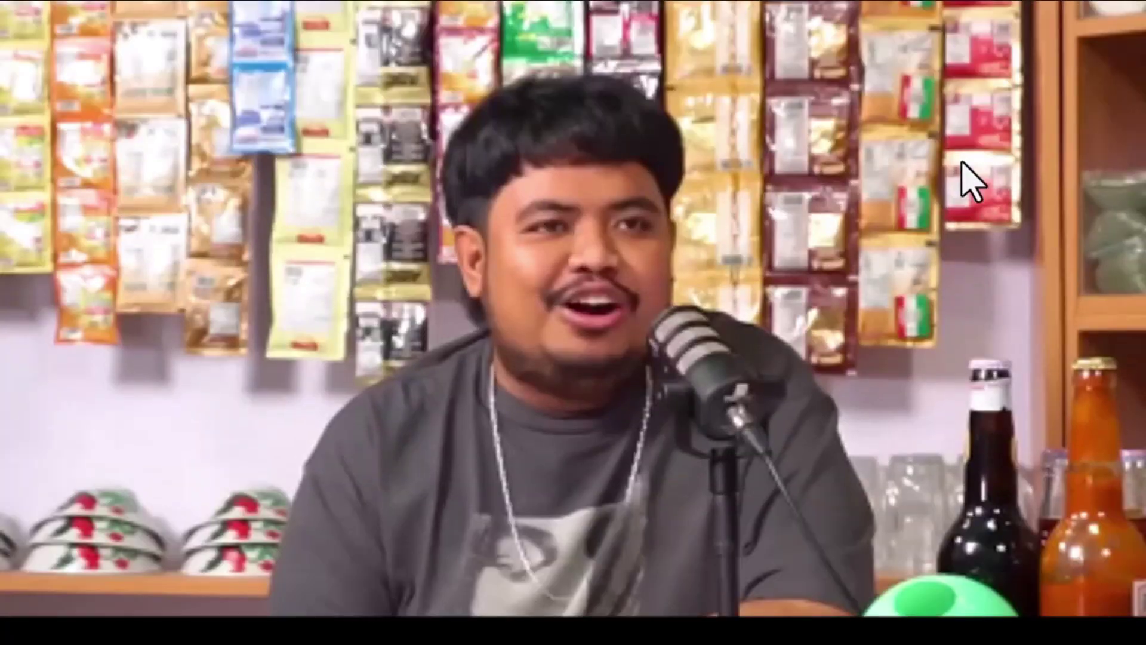
pyautogui.press('Escape')
pyautogui.click(197, 446)
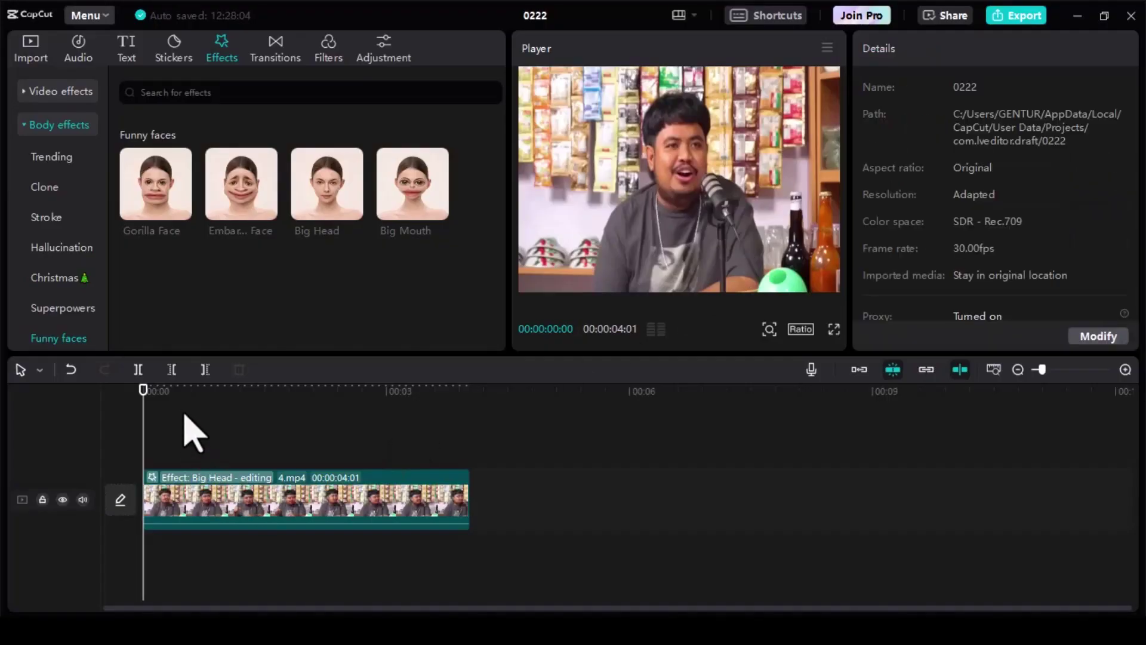
pyautogui.moveTo(185, 393); pyautogui.dragTo(165, 390)
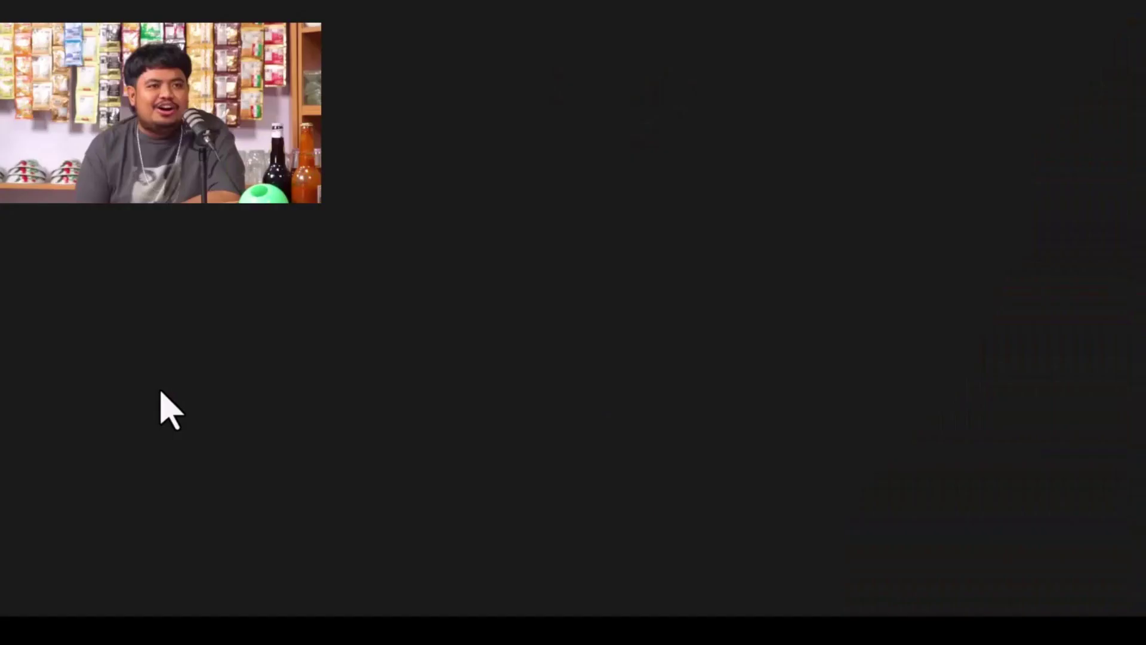
pyautogui.press('space')
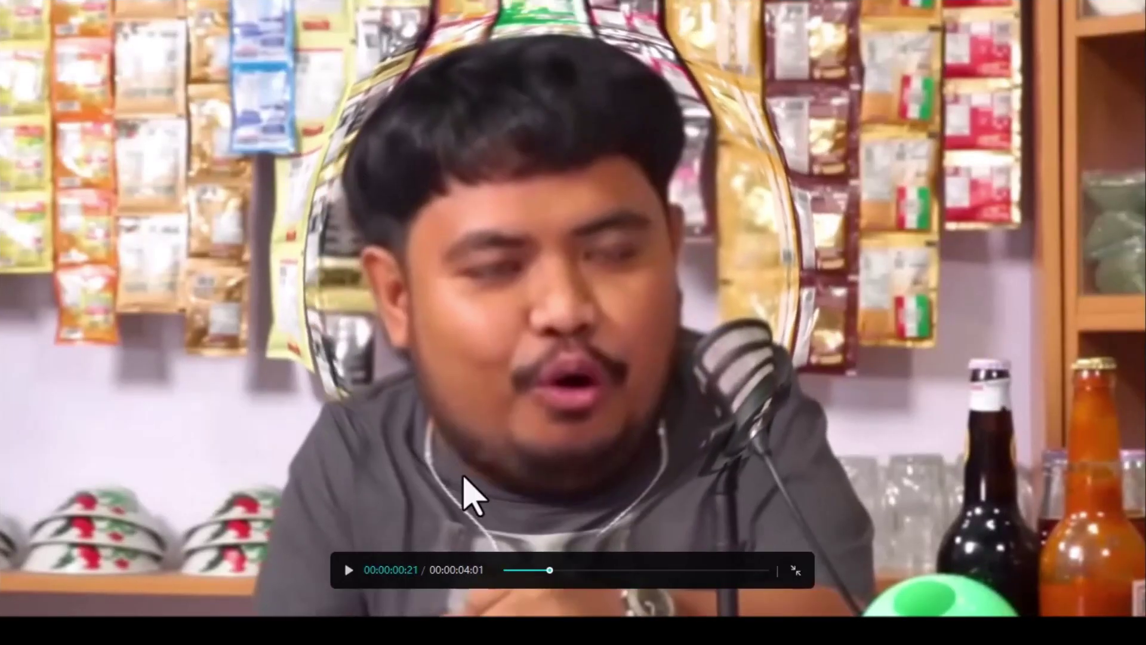
pyautogui.press('space')
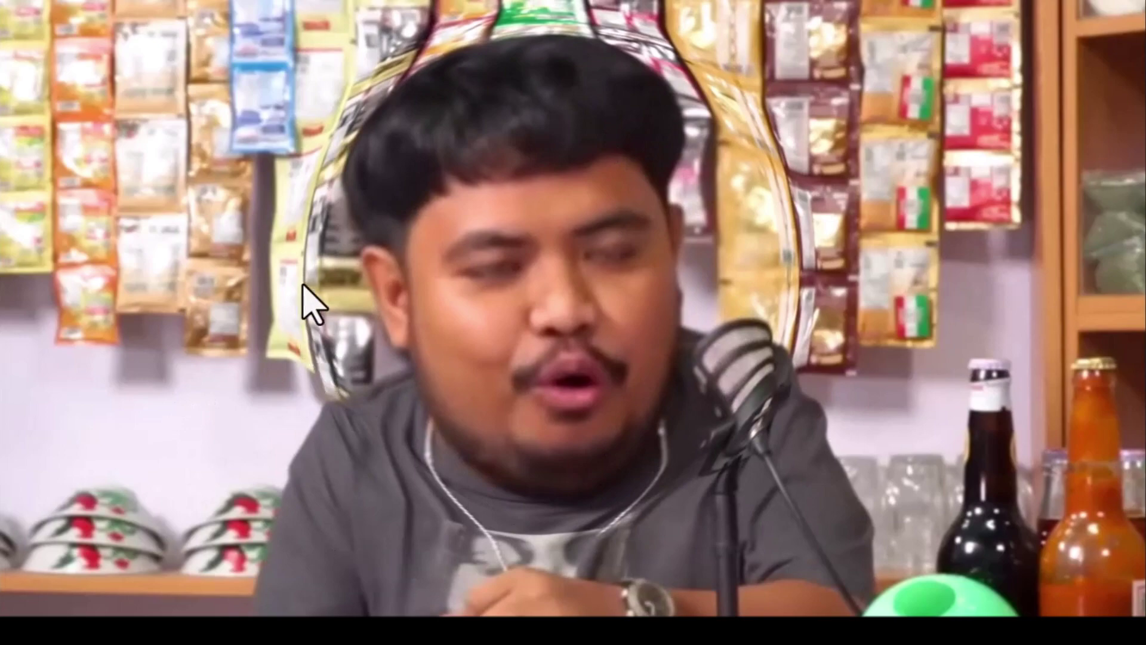
pyautogui.press('Escape')
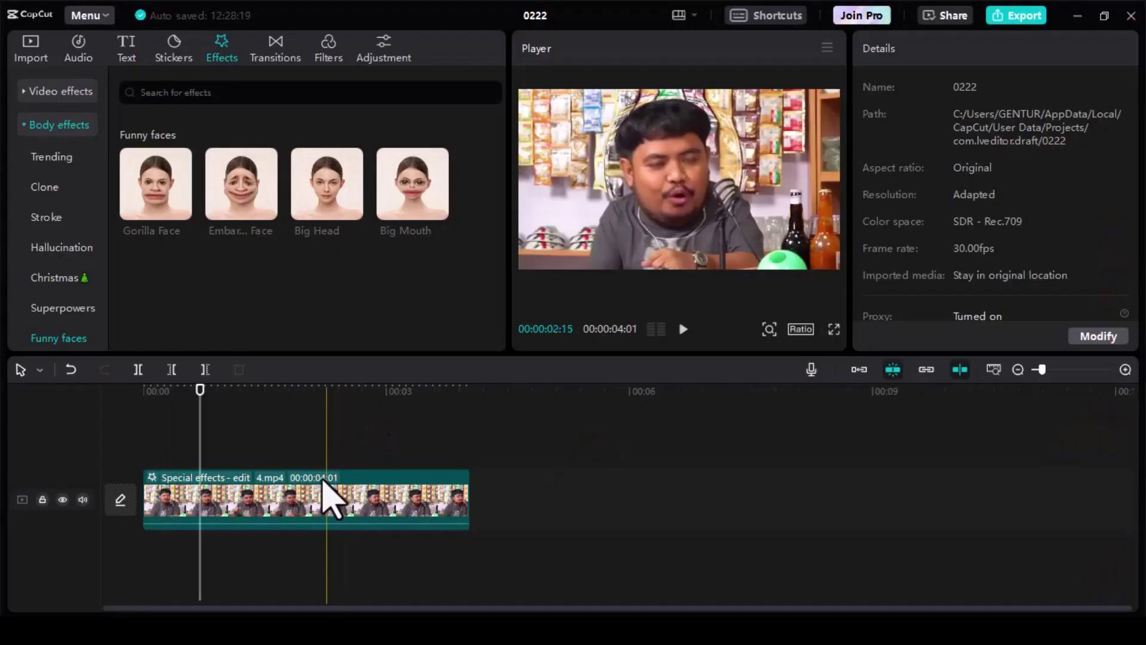
pyautogui.click(327, 502)
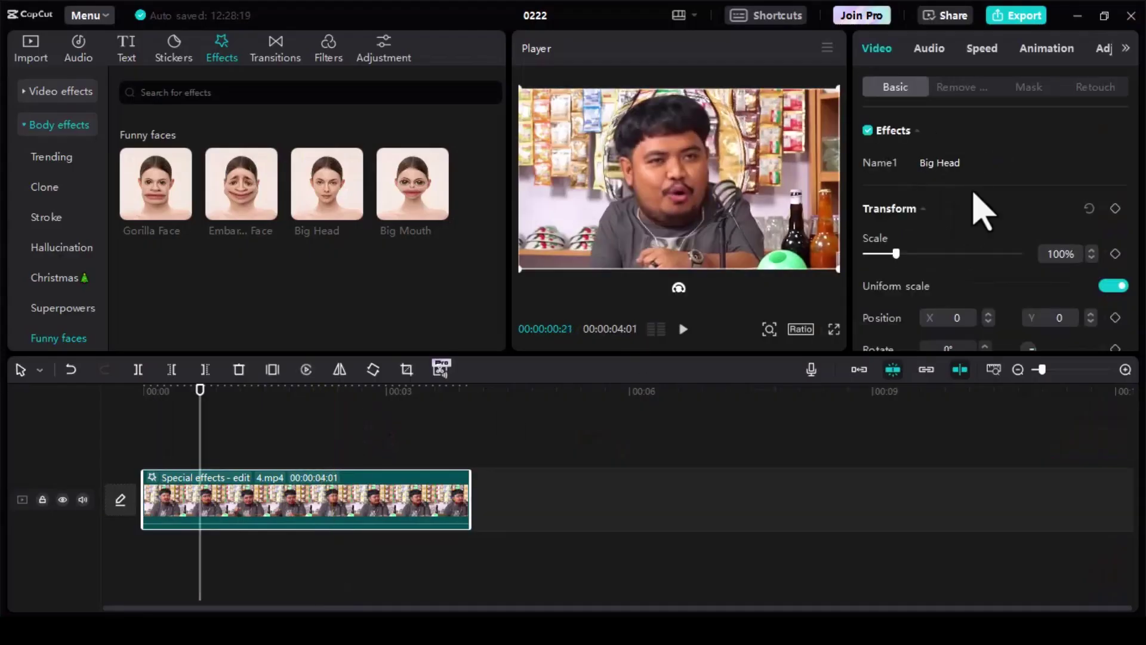
pyautogui.click(1000, 162)
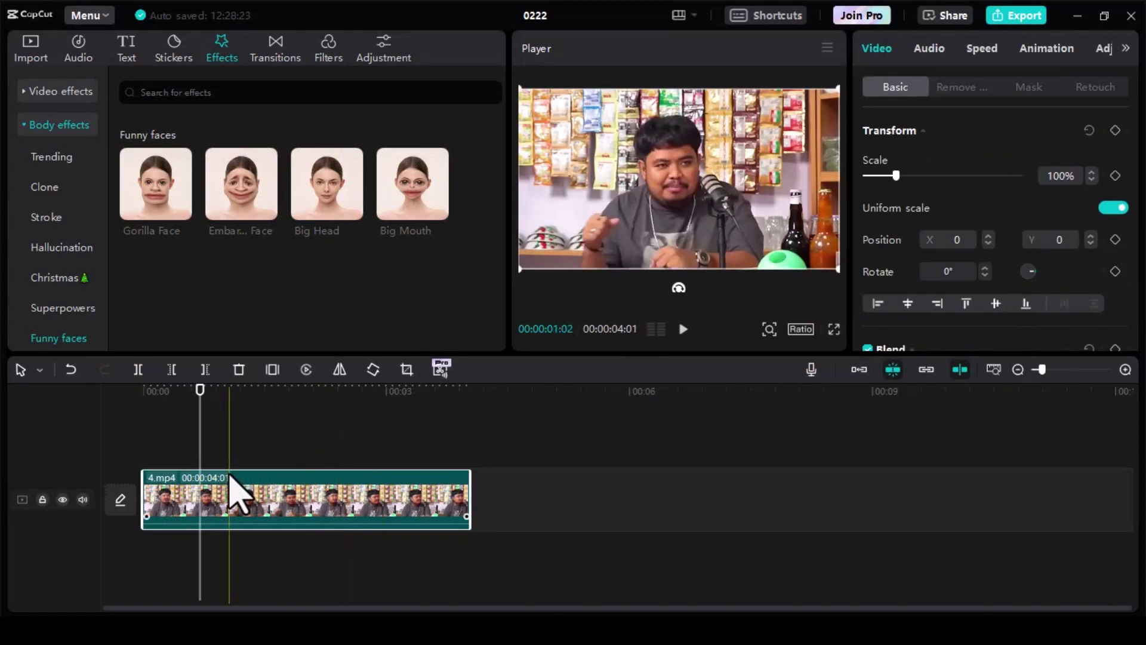
# - Paste a copy of 4.mp4 on a new upper track, aligned with the original's start
pyautogui.hotkey('ctrl', 'c')
pyautogui.hotkey('ctrl', 'v')
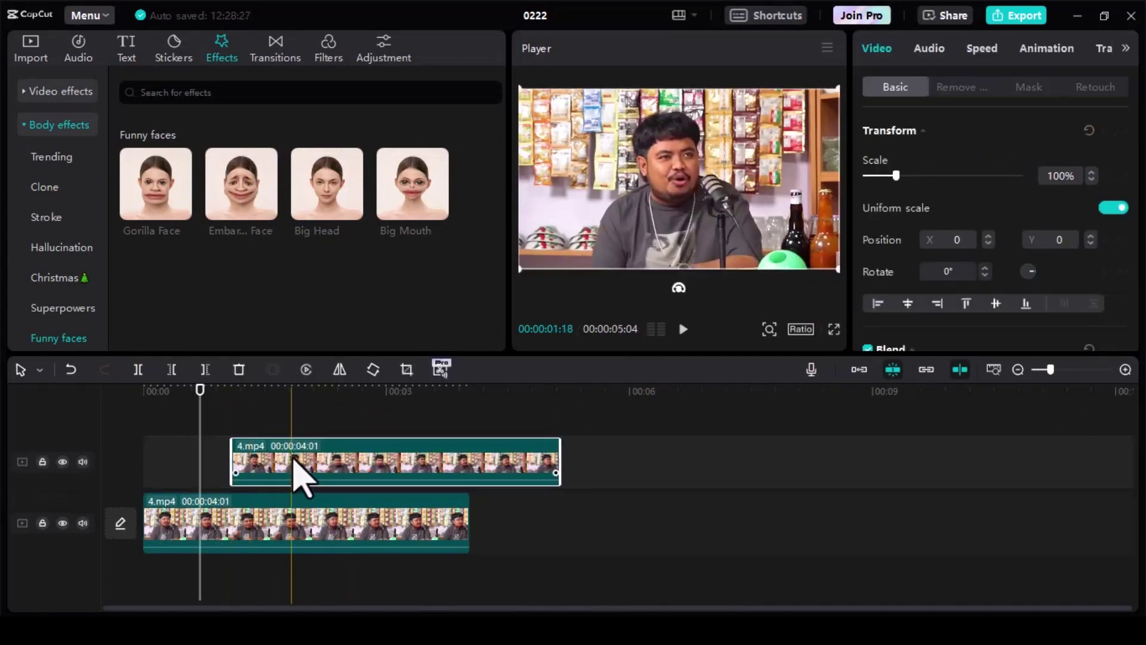
pyautogui.moveTo(236, 486); pyautogui.dragTo(200, 479)
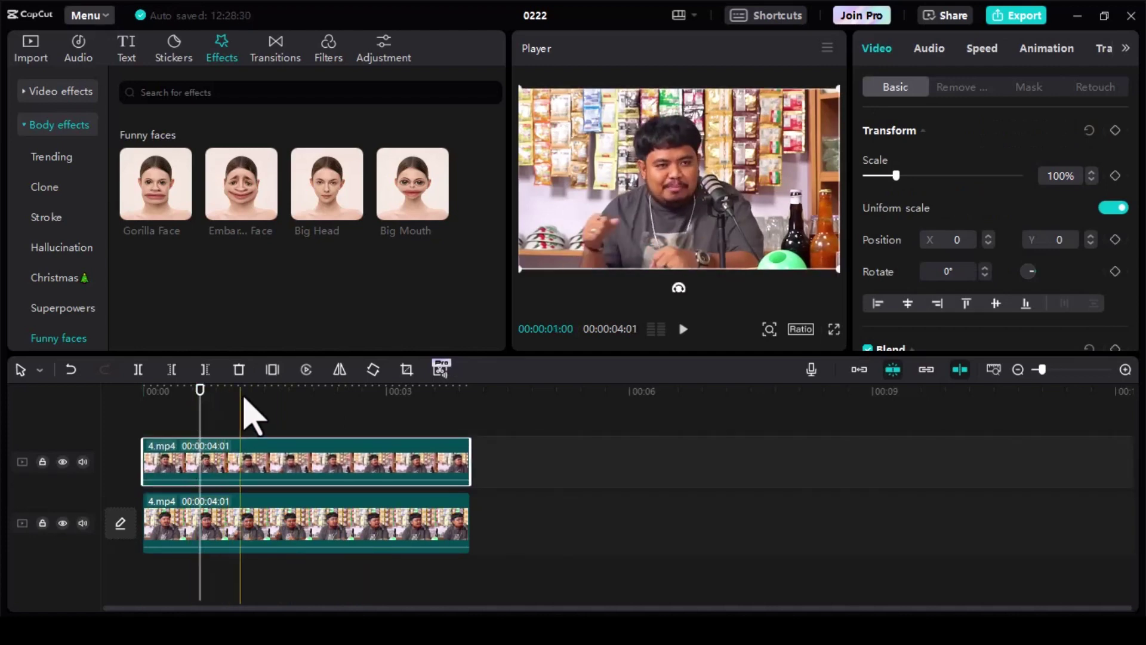
# - Trim both ends of the duplicate to a short stretch and scale it to 118%
pyautogui.moveTo(264, 397)
pyautogui.mouseDown()
pyautogui.moveTo(303, 397)
pyautogui.moveTo(209, 408)
pyautogui.mouseUp()
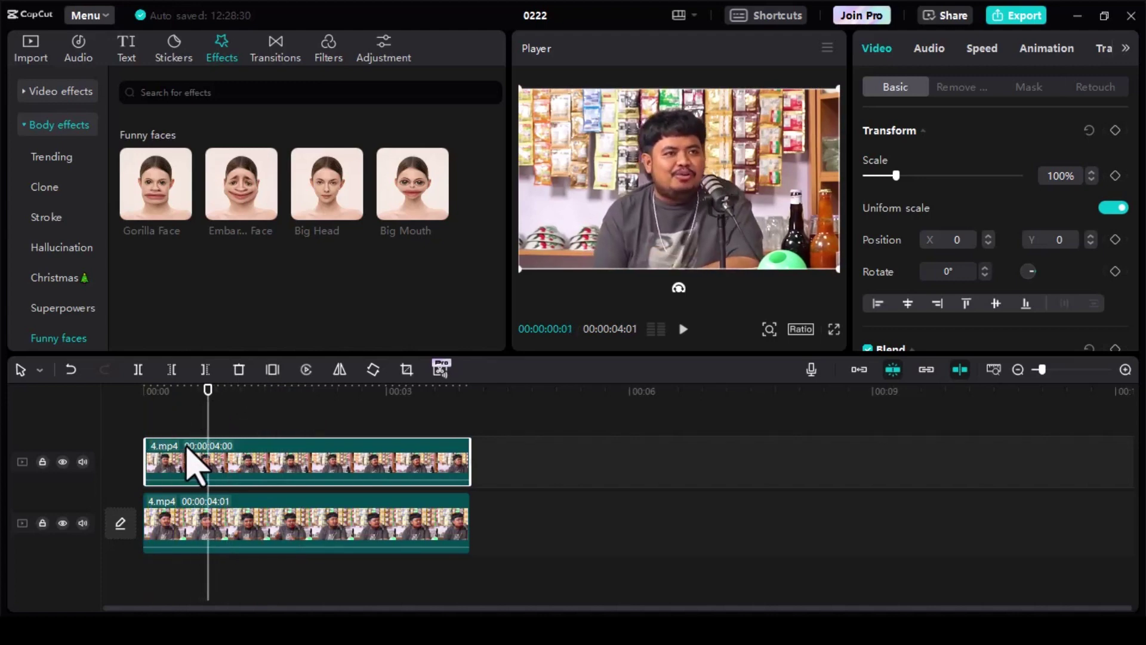
pyautogui.moveTo(148, 460); pyautogui.dragTo(213, 459)
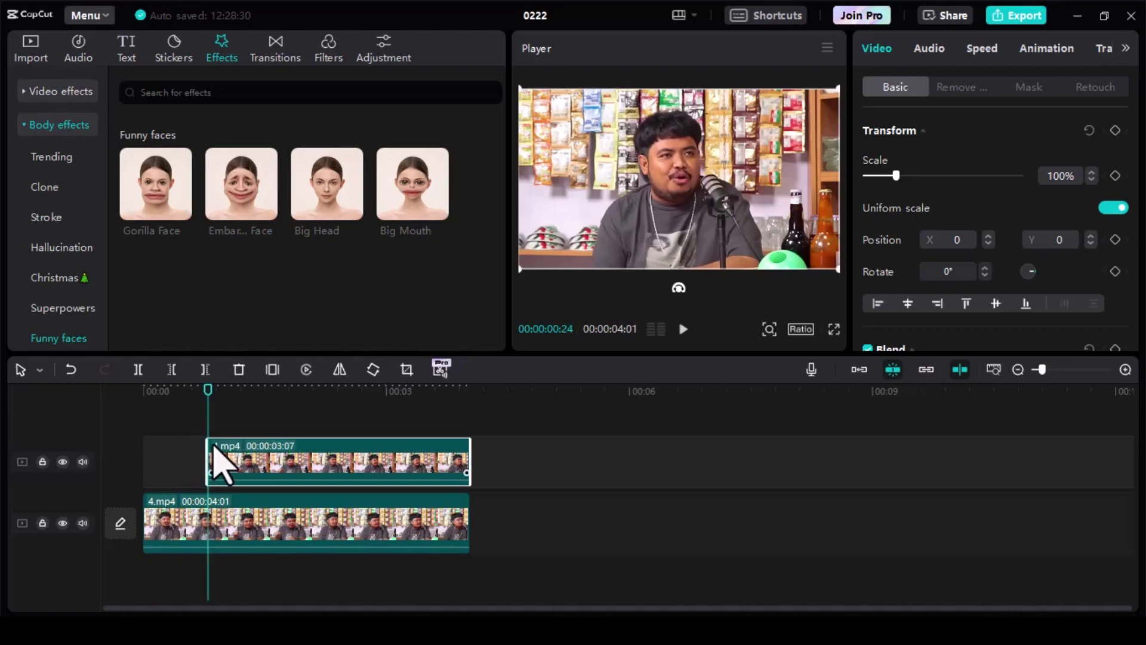
pyautogui.click(245, 391)
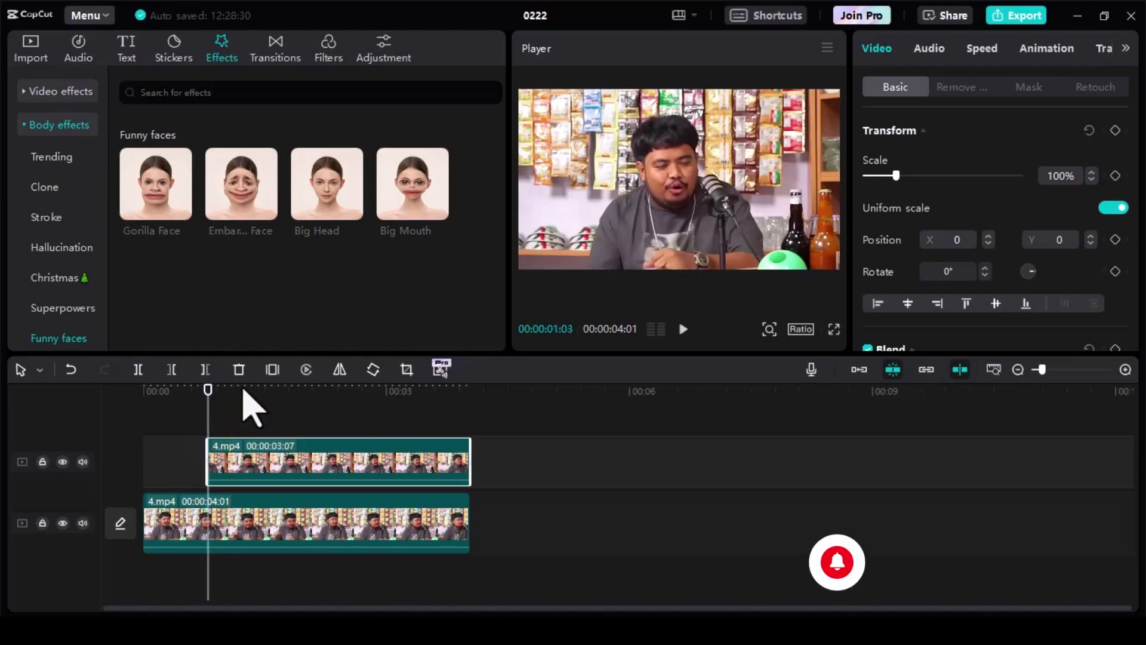
pyautogui.moveTo(259, 392); pyautogui.dragTo(268, 395)
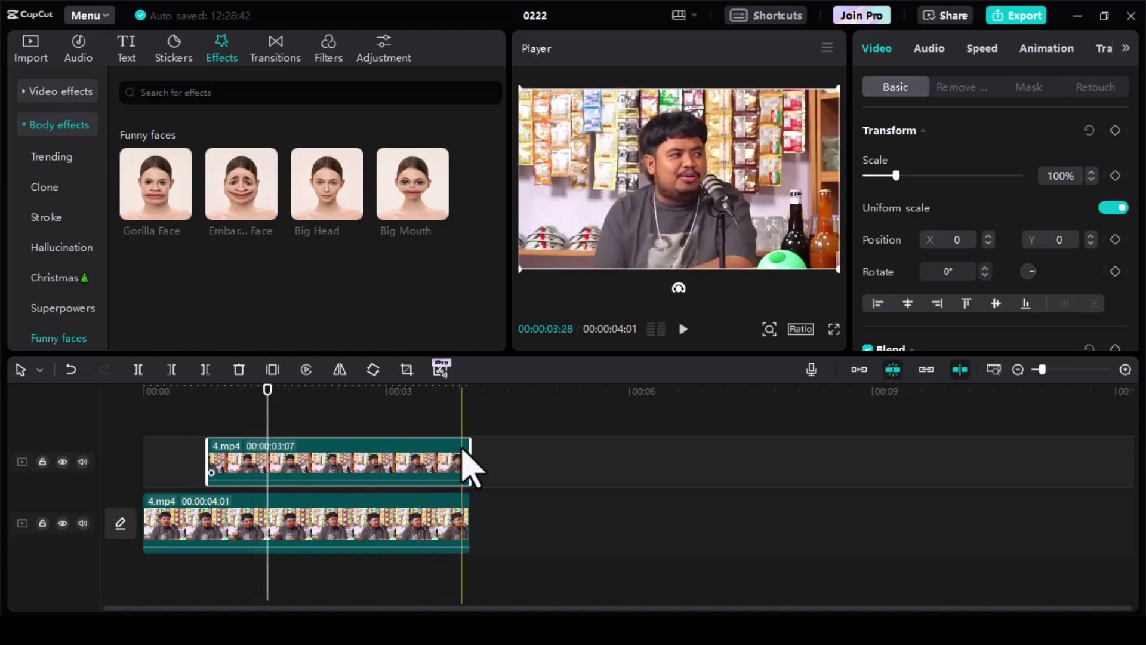
pyautogui.moveTo(471, 462); pyautogui.dragTo(268, 462)
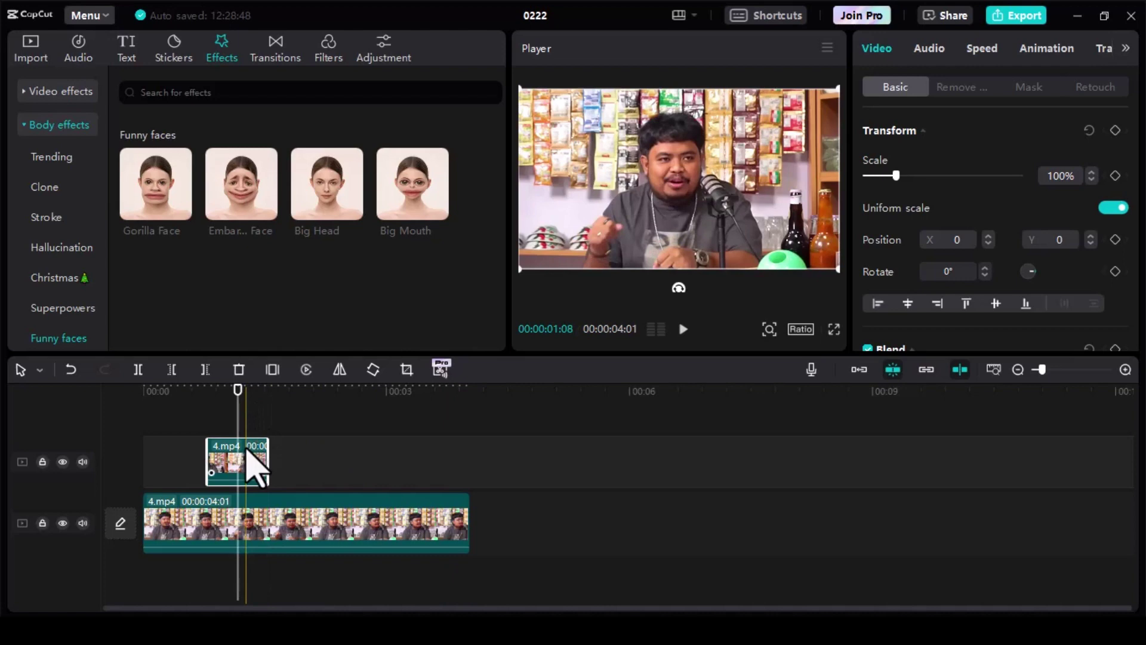
pyautogui.moveTo(896, 175); pyautogui.dragTo(902, 175)
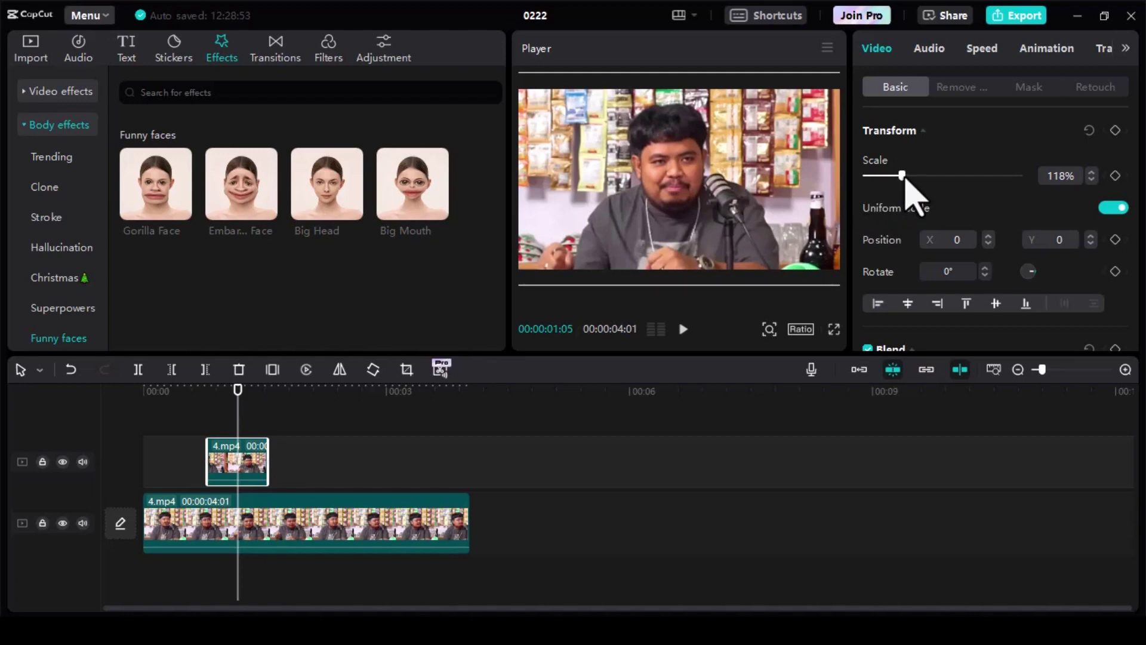
# - Add a circle mask to the overlay and fit it, slightly tilted, around the man's head
pyautogui.click(1037, 89)
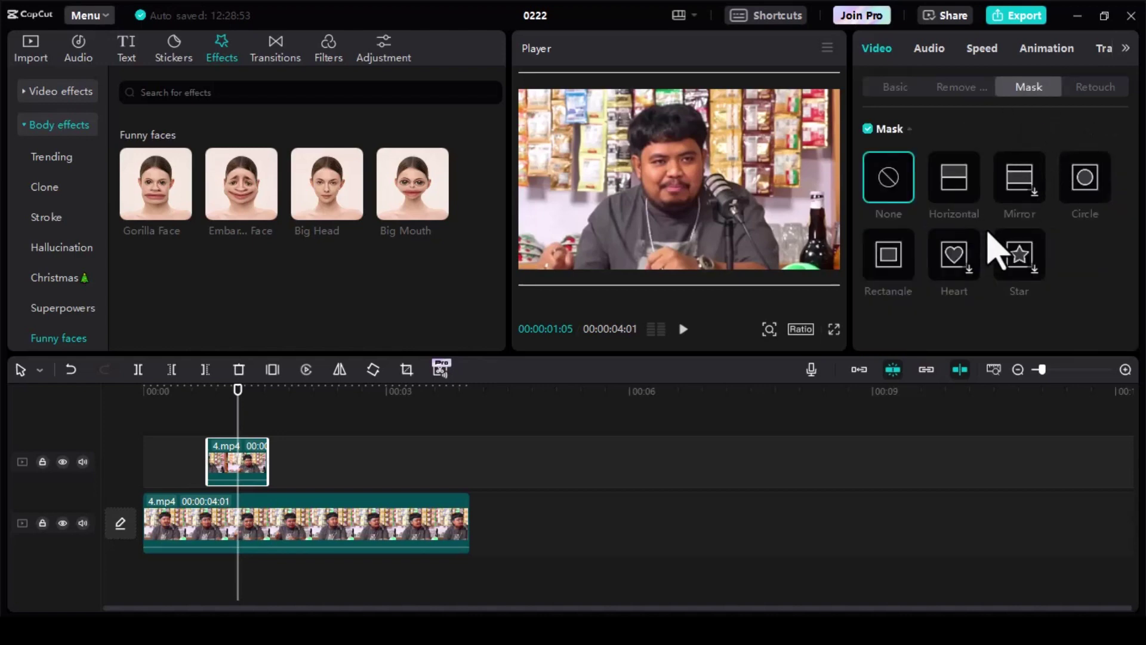
pyautogui.click(1088, 185)
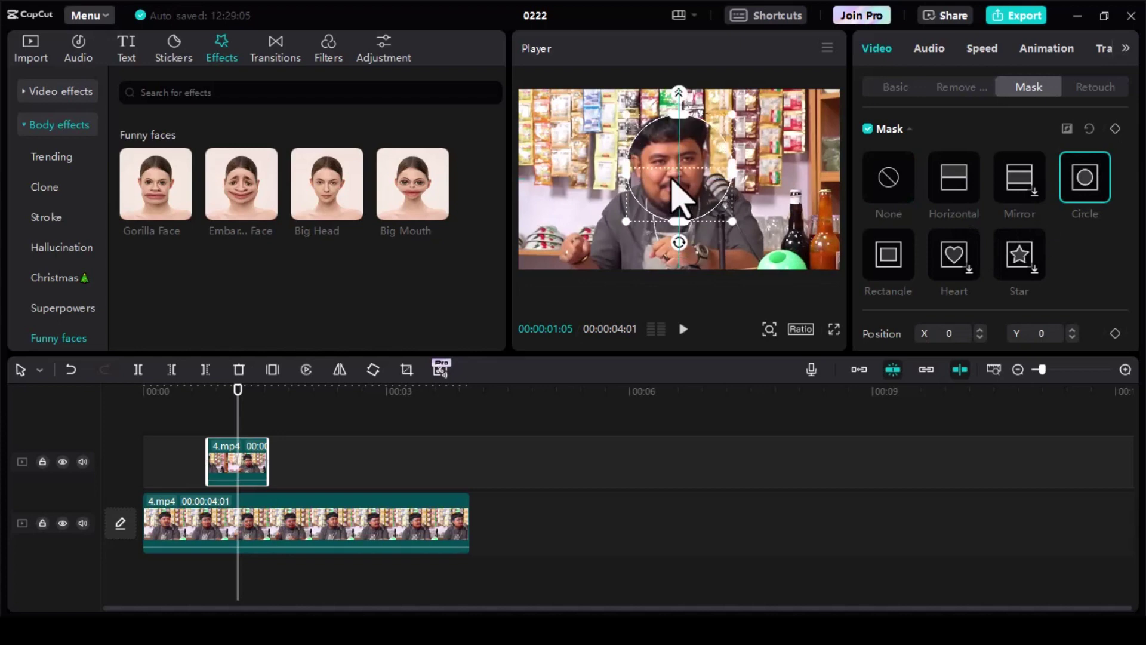
pyautogui.moveTo(673, 182); pyautogui.dragTo(663, 172)
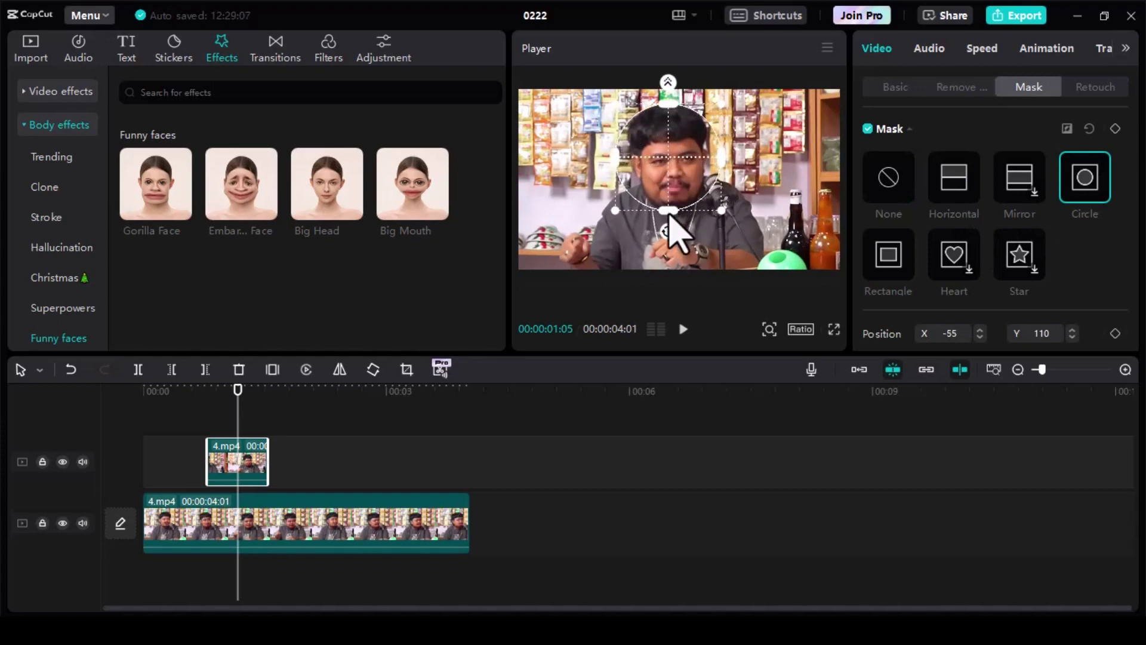
pyautogui.moveTo(667, 213); pyautogui.dragTo(670, 222)
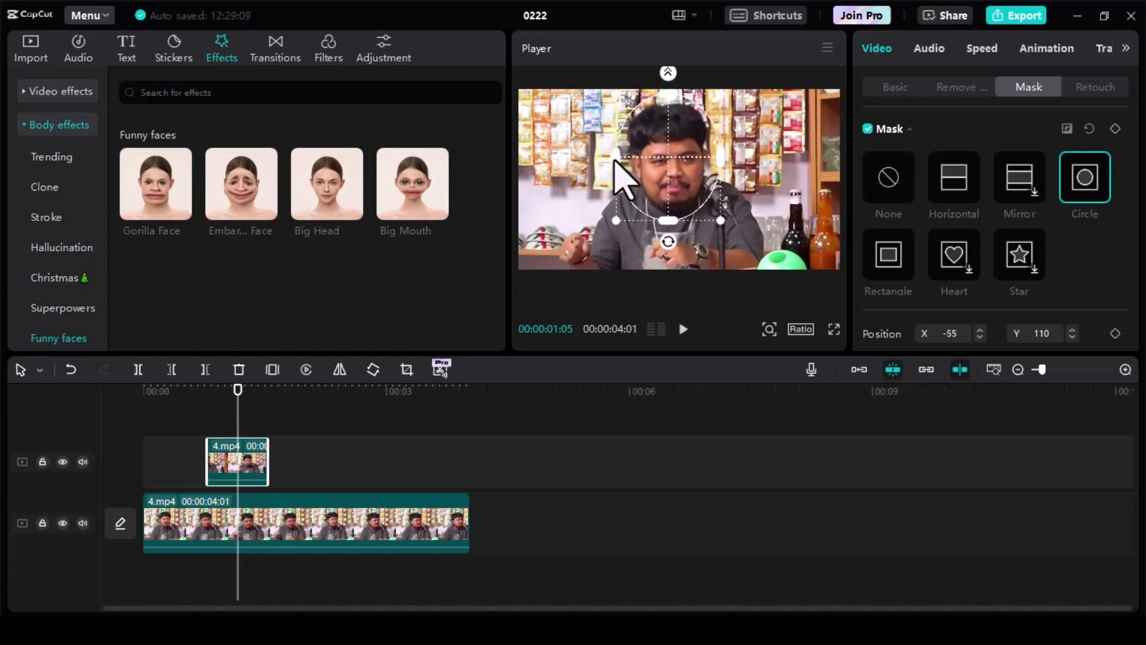
pyautogui.moveTo(615, 160); pyautogui.dragTo(673, 170)
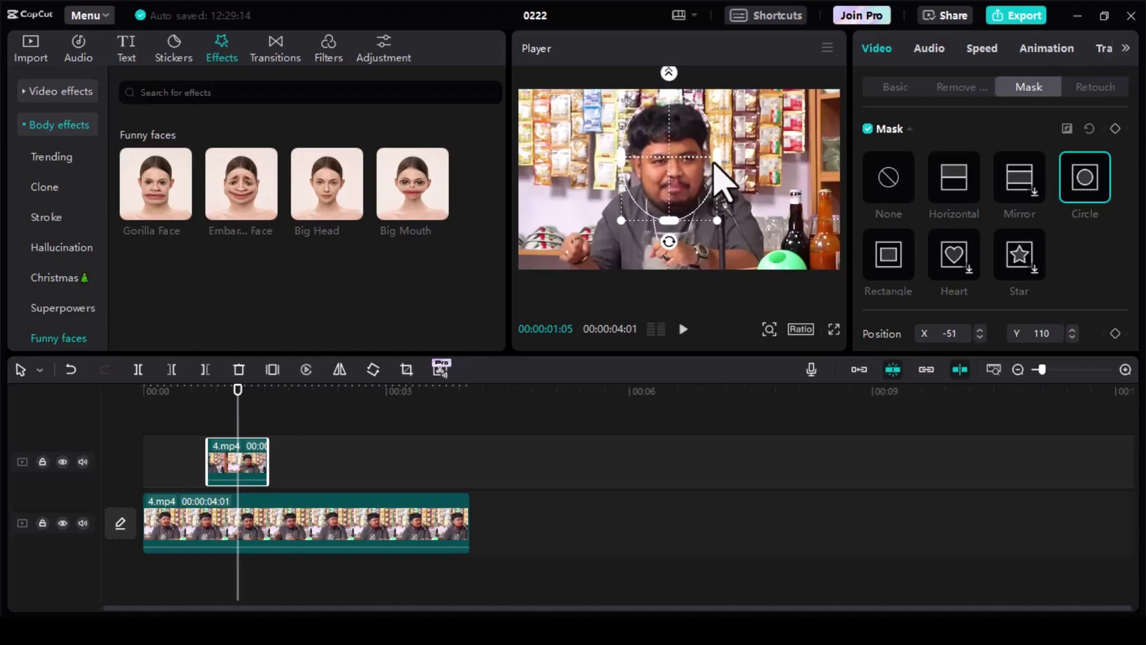
pyautogui.moveTo(718, 160); pyautogui.dragTo(670, 151)
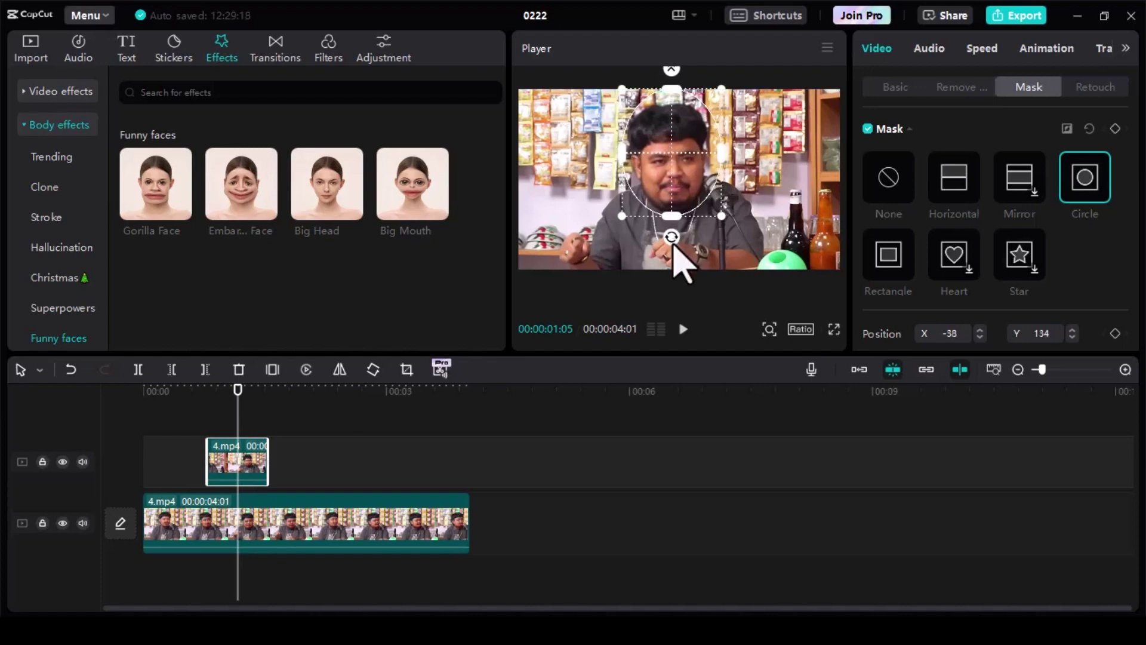
pyautogui.moveTo(677, 238); pyautogui.dragTo(680, 242)
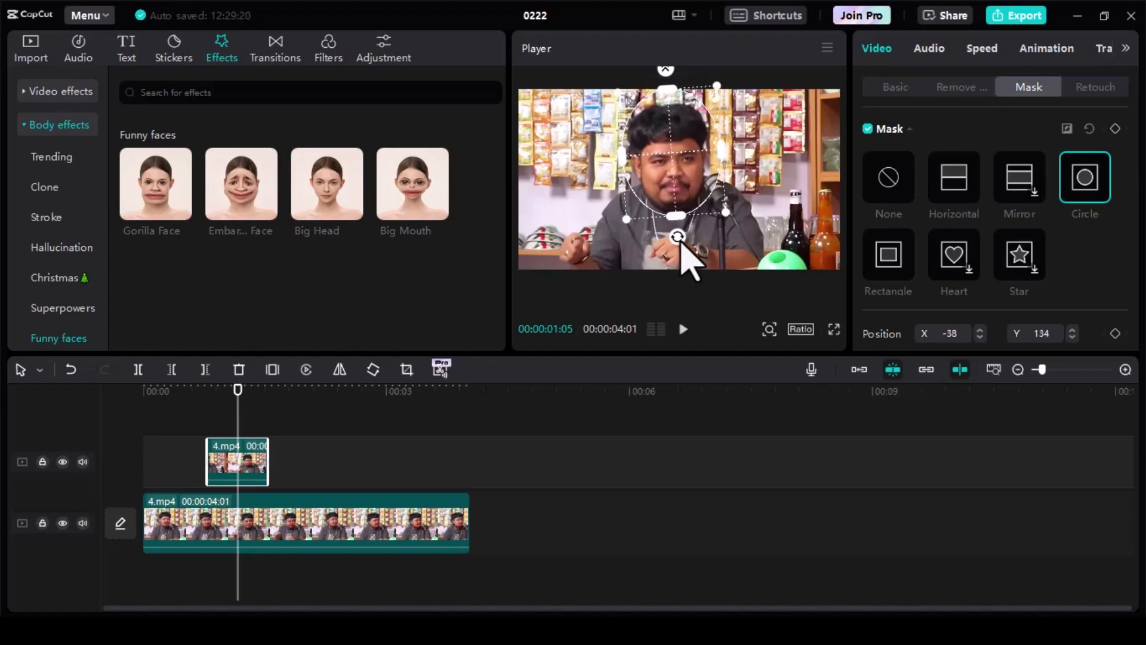
# - Preview the circle-masked overlay full screen
pyautogui.hotkey('ctrl', 'shift', 'f')
pyautogui.press('Escape')
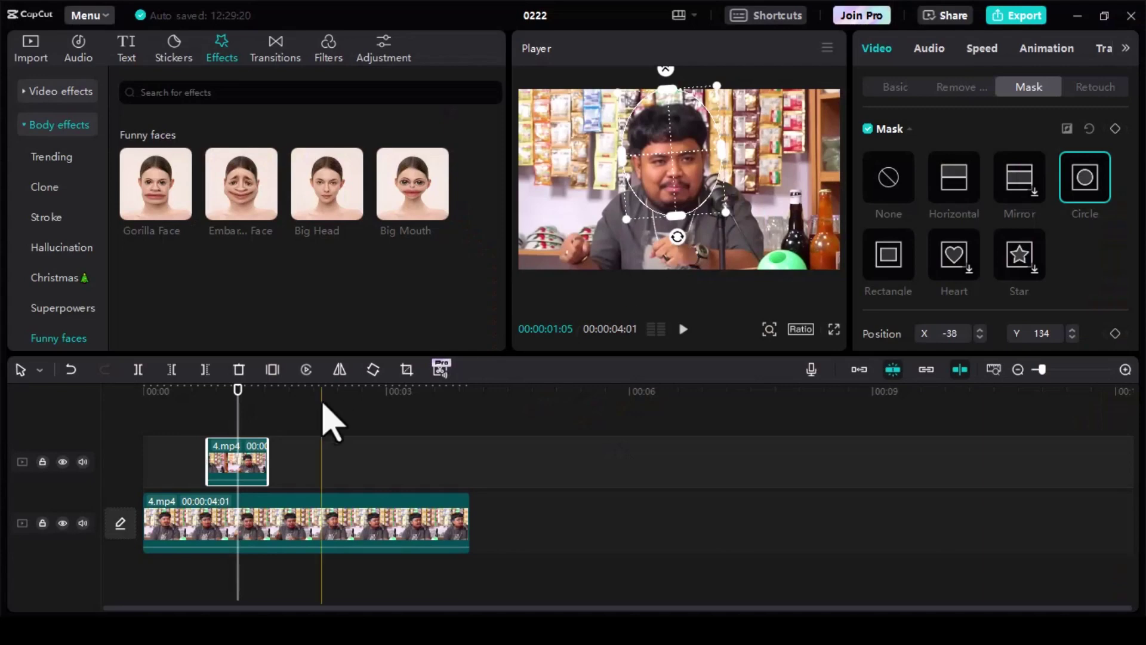
pyautogui.click(896, 86)
# - Scale the masked overlay up to about 143% and preview it full screen
pyautogui.moveTo(901, 175); pyautogui.dragTo(910, 175)
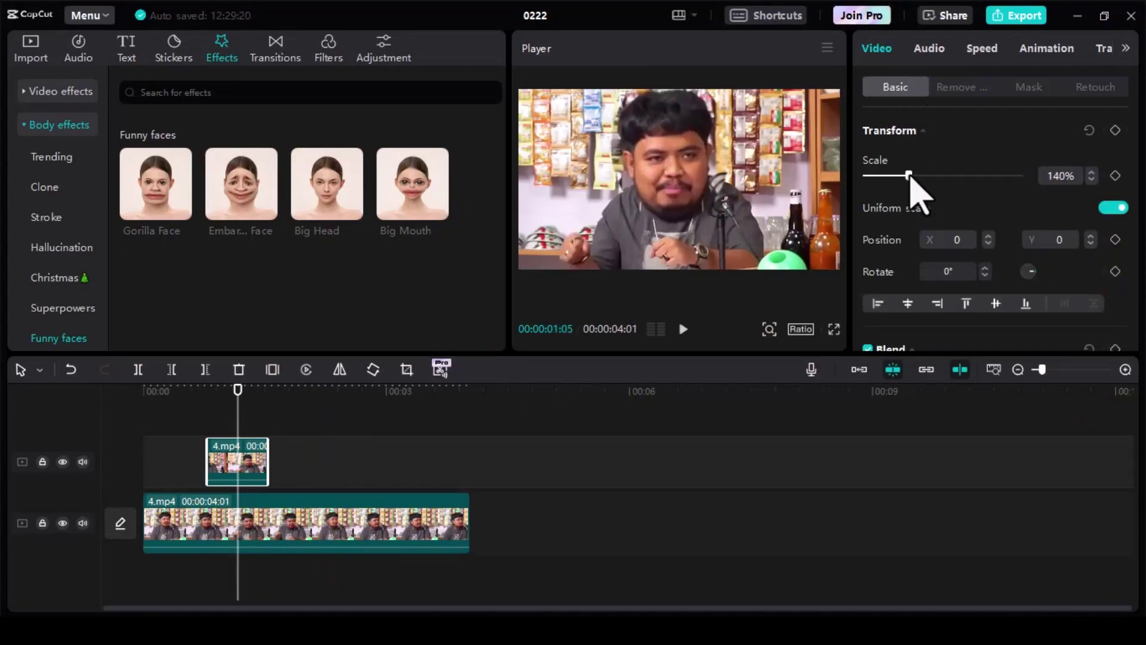
pyautogui.hotkey('ctrl', 'shift', 'f')
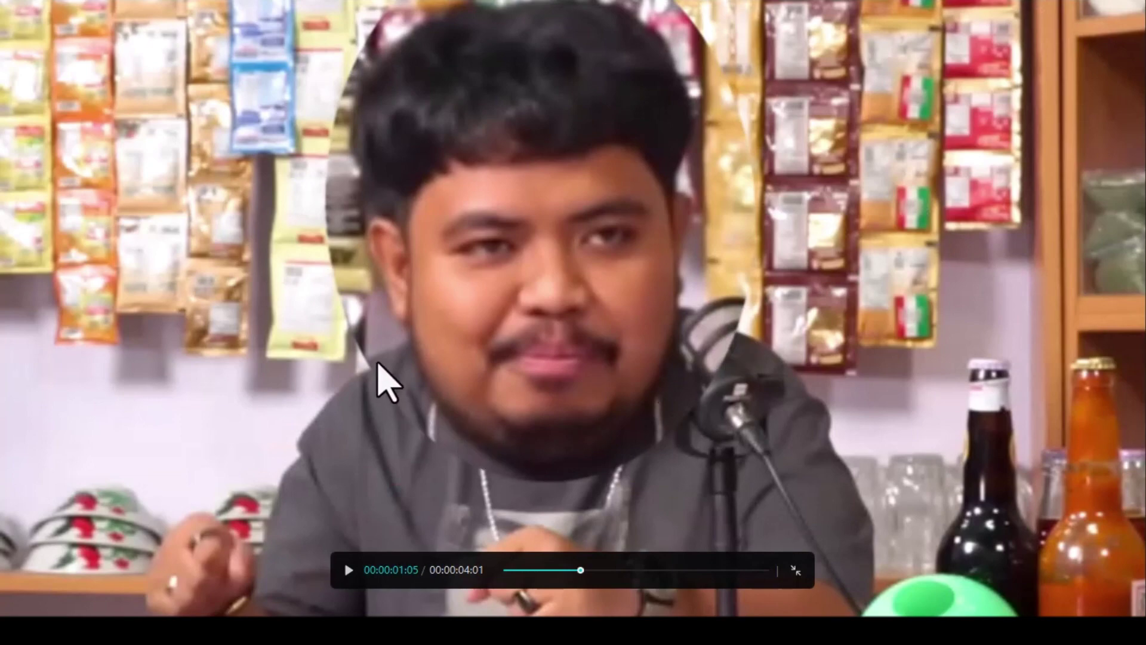
pyautogui.press('Escape')
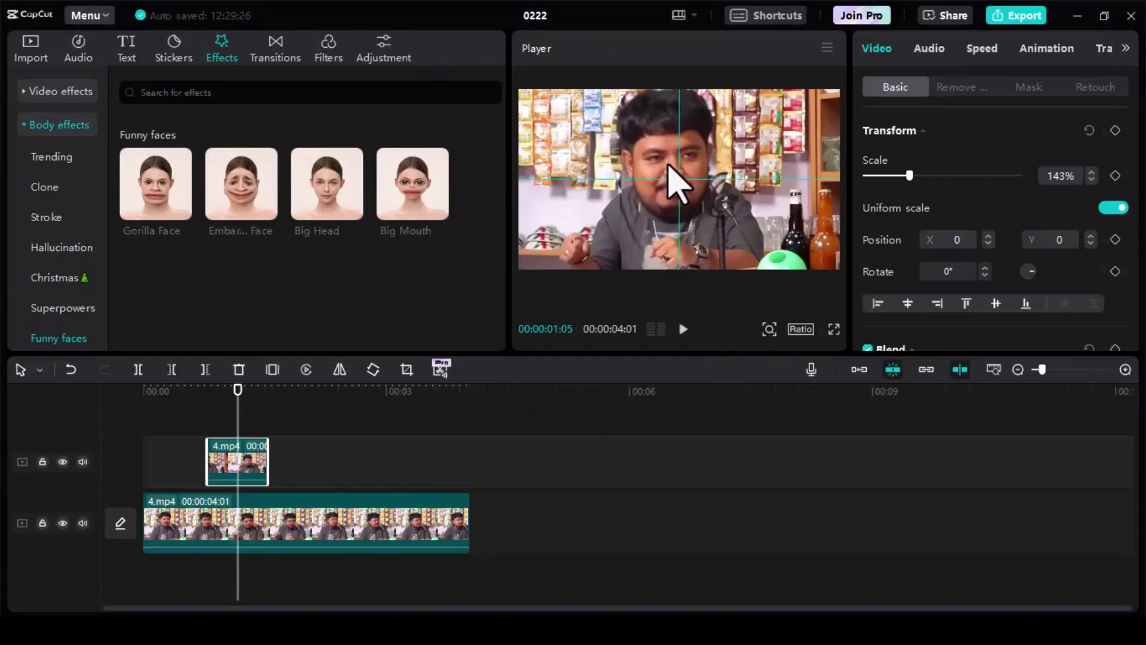
# - Move the face overlay to position X -6, Y -25 over the original head
pyautogui.moveTo(669, 167); pyautogui.dragTo(666, 170)
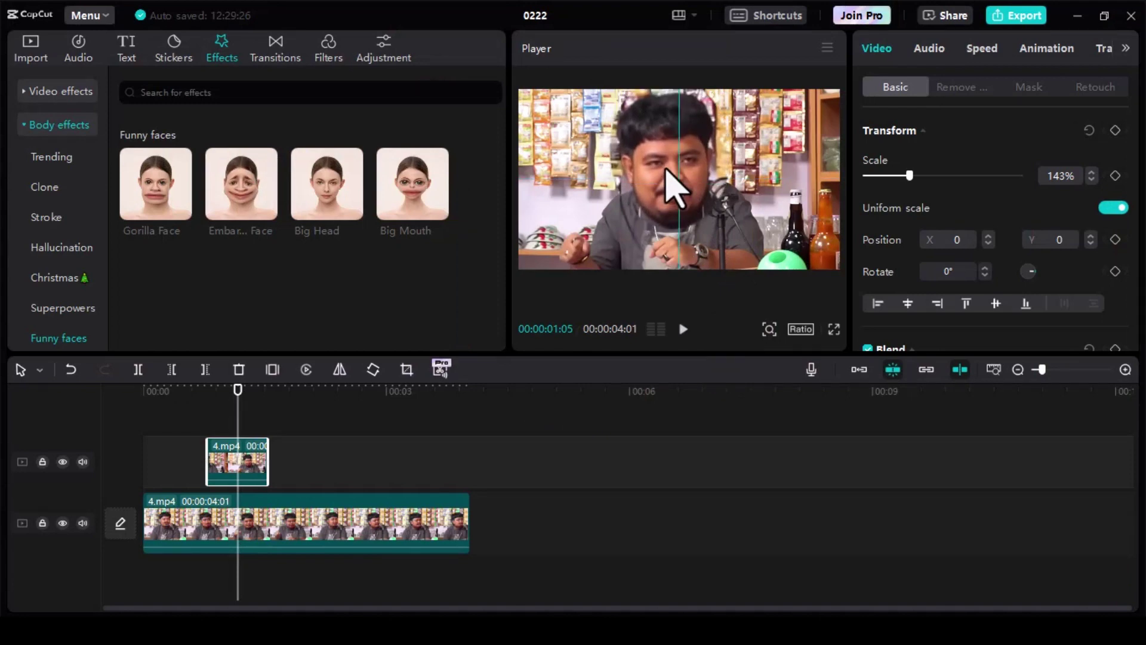
pyautogui.moveTo(667, 169); pyautogui.dragTo(666, 170)
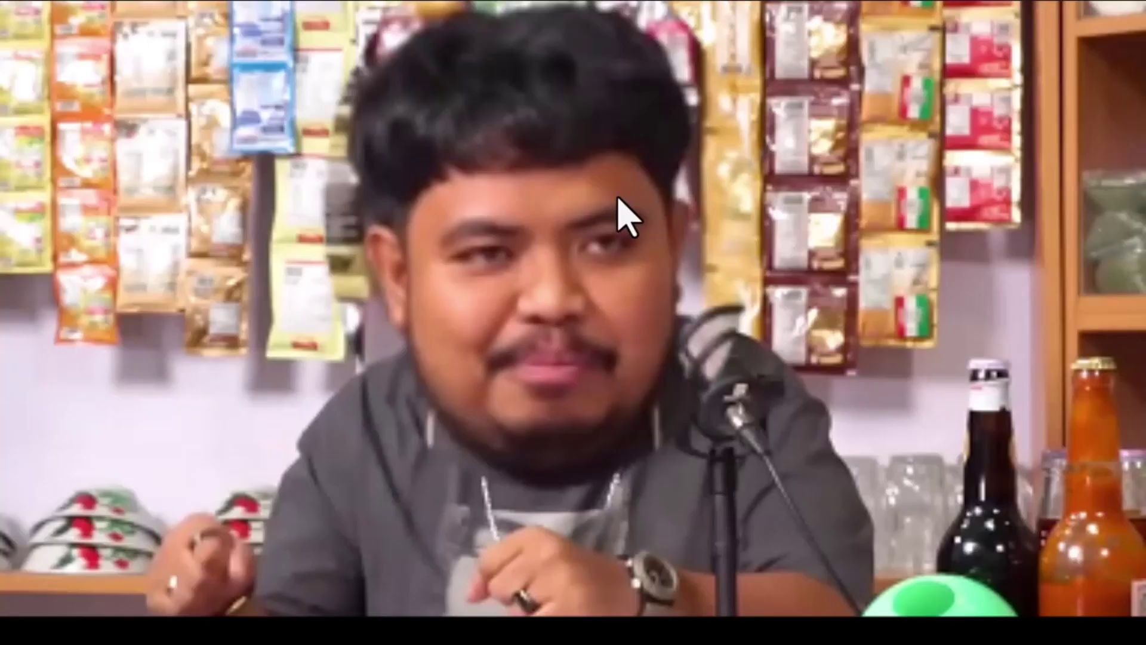
pyautogui.moveTo(376, 366)
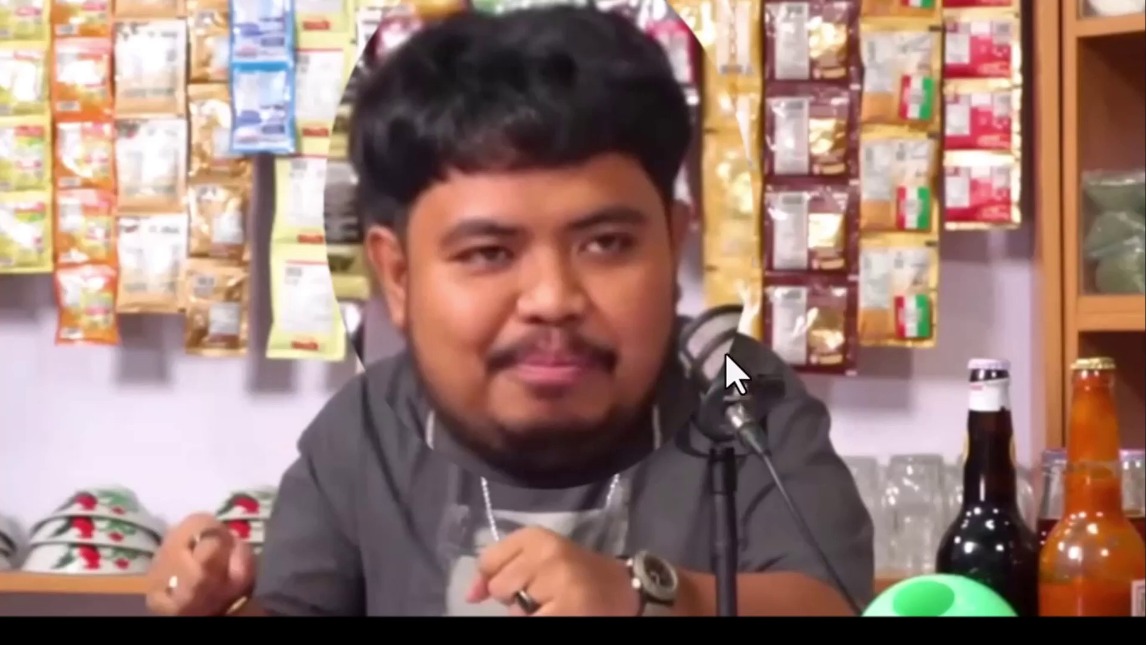
pyautogui.press('Escape')
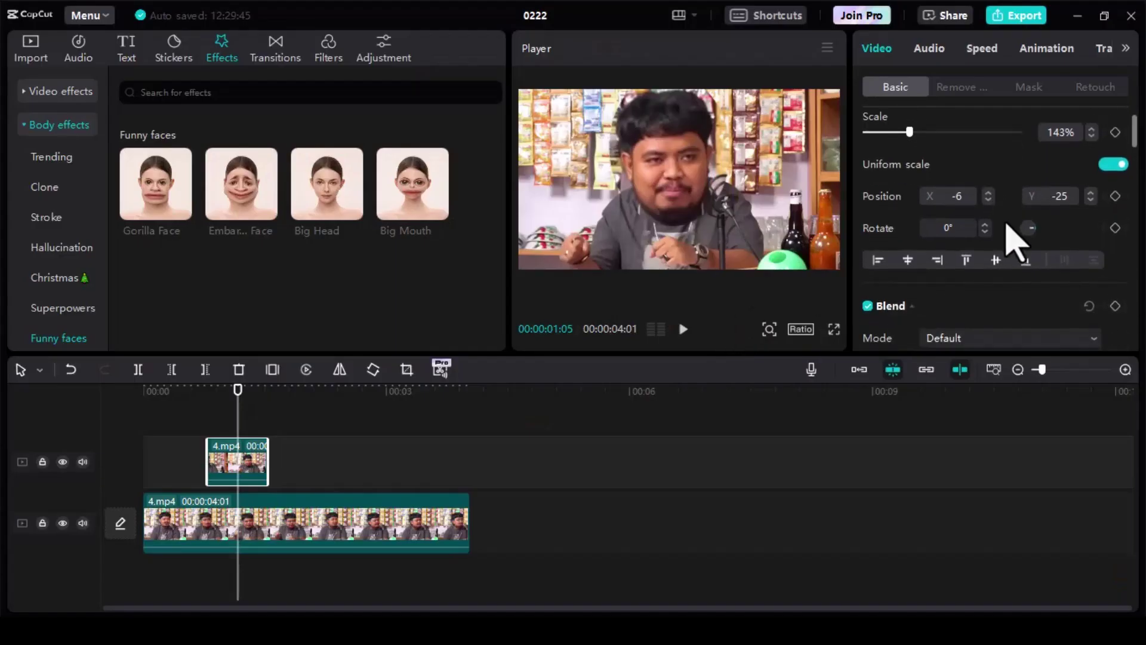
pyautogui.scroll(-2, 1012, 235)
pyautogui.scroll(1, 1005, 244)
# - Feather the overlay's circle mask to about 3 and preview it full screen
pyautogui.scroll(2, 1015, 137)
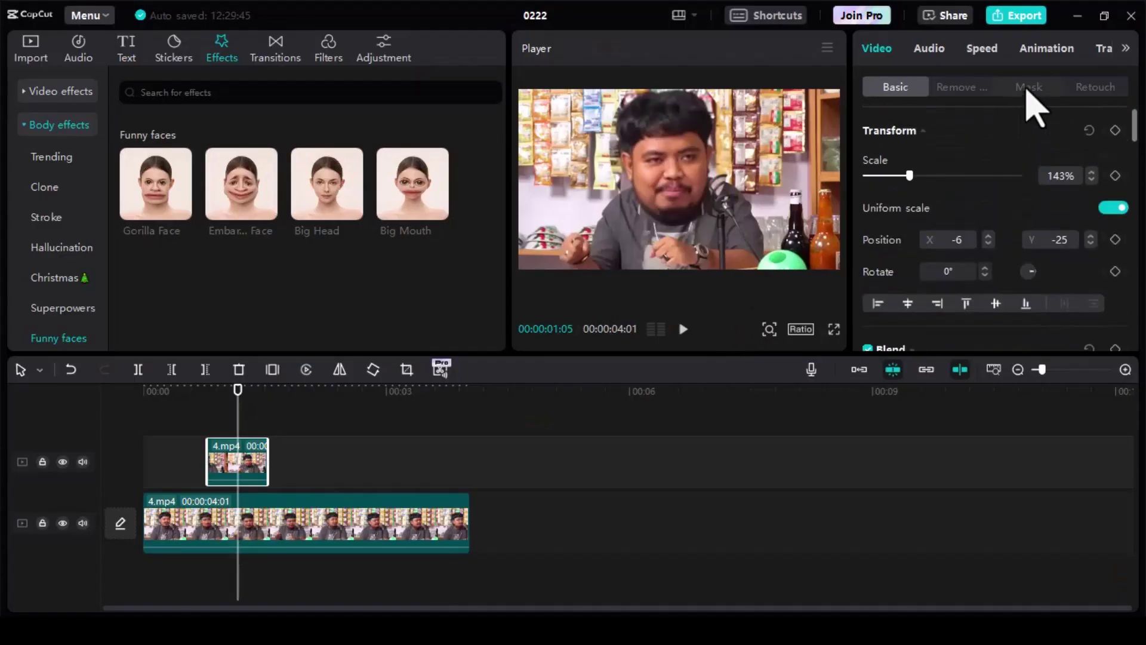
pyautogui.click(1028, 87)
pyautogui.scroll(-3, 1055, 298)
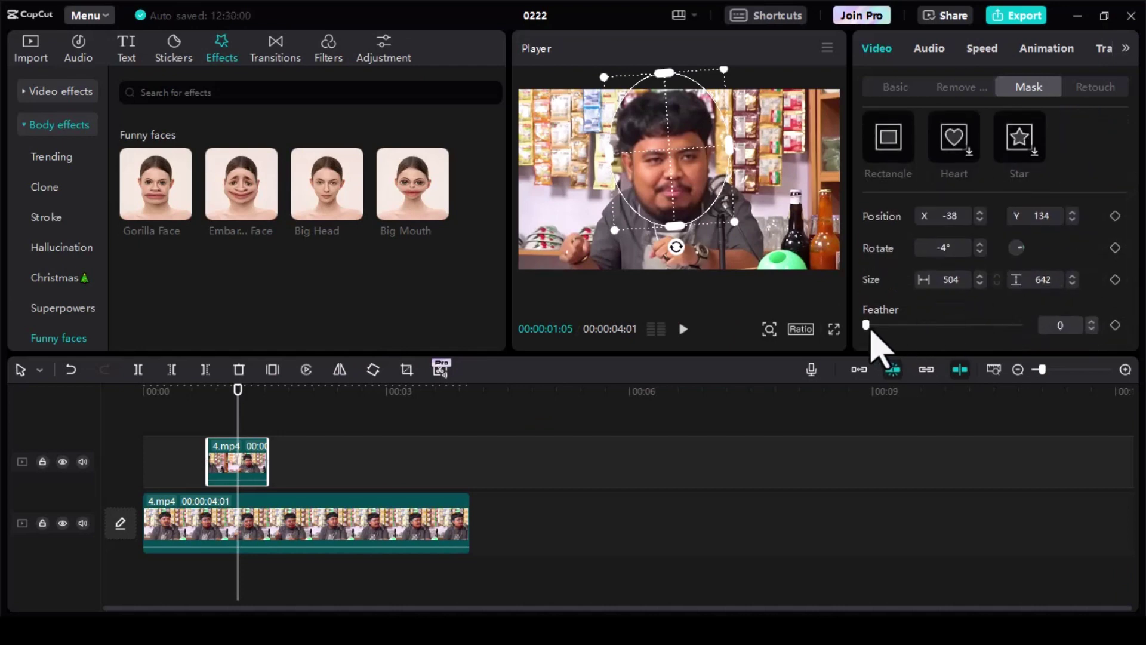
pyautogui.moveTo(870, 329); pyautogui.dragTo(872, 330)
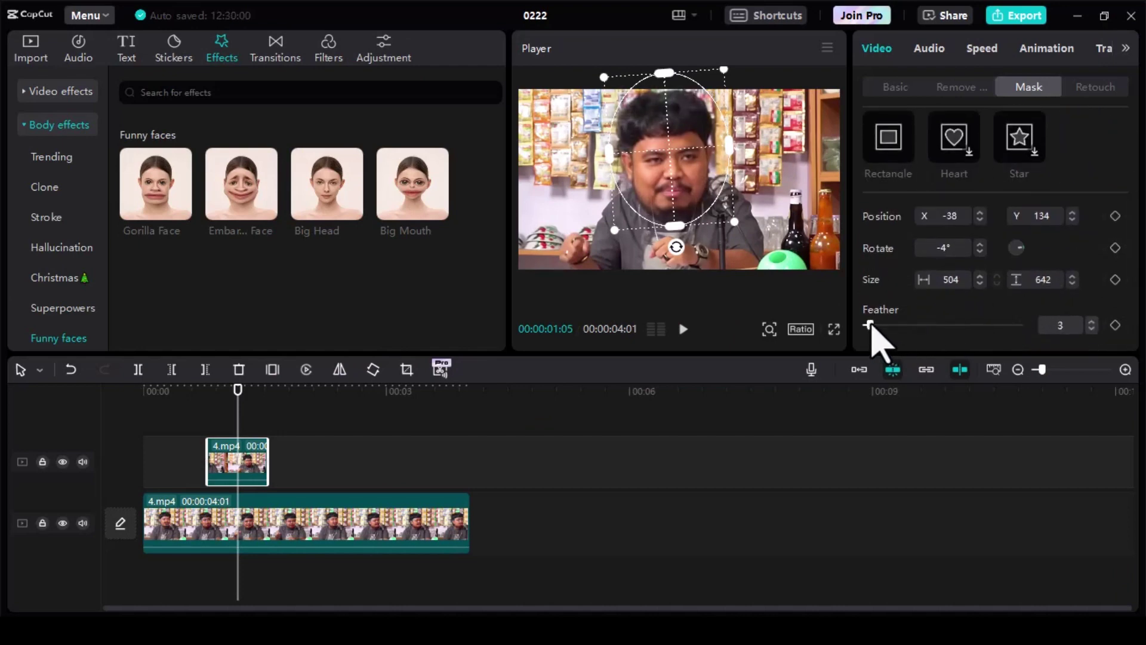
pyautogui.hotkey('ctrl', 'shift', 'f')
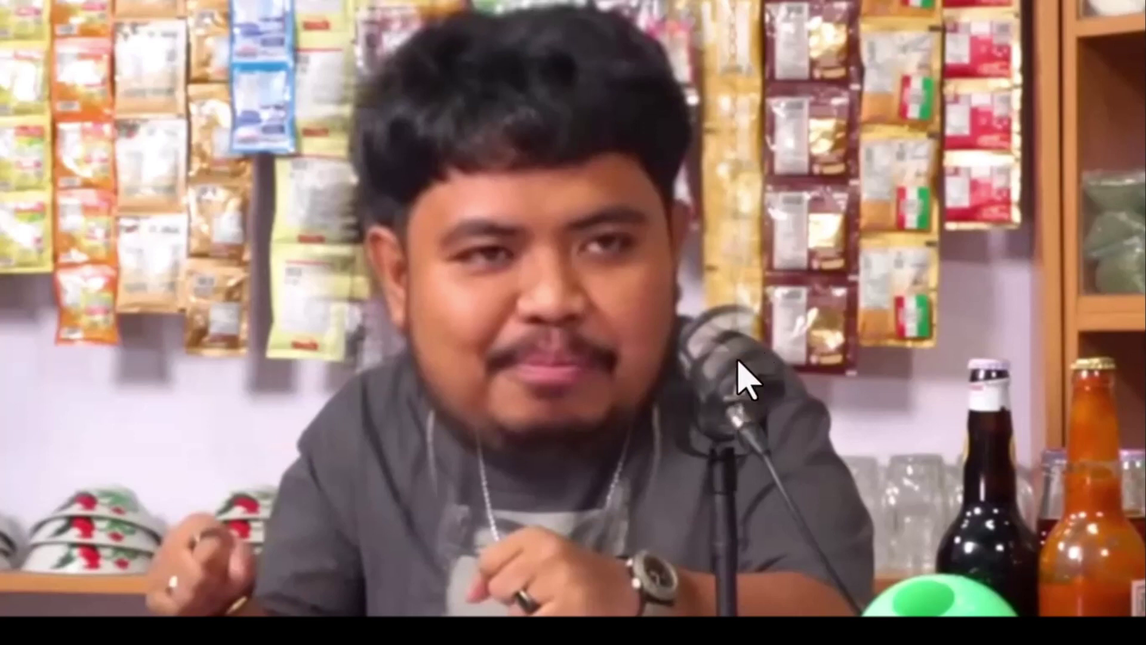
# - Play the big-head edit from the start full screen, then pause at the one-second mark
pyautogui.press('Escape')
pyautogui.click(468, 460)
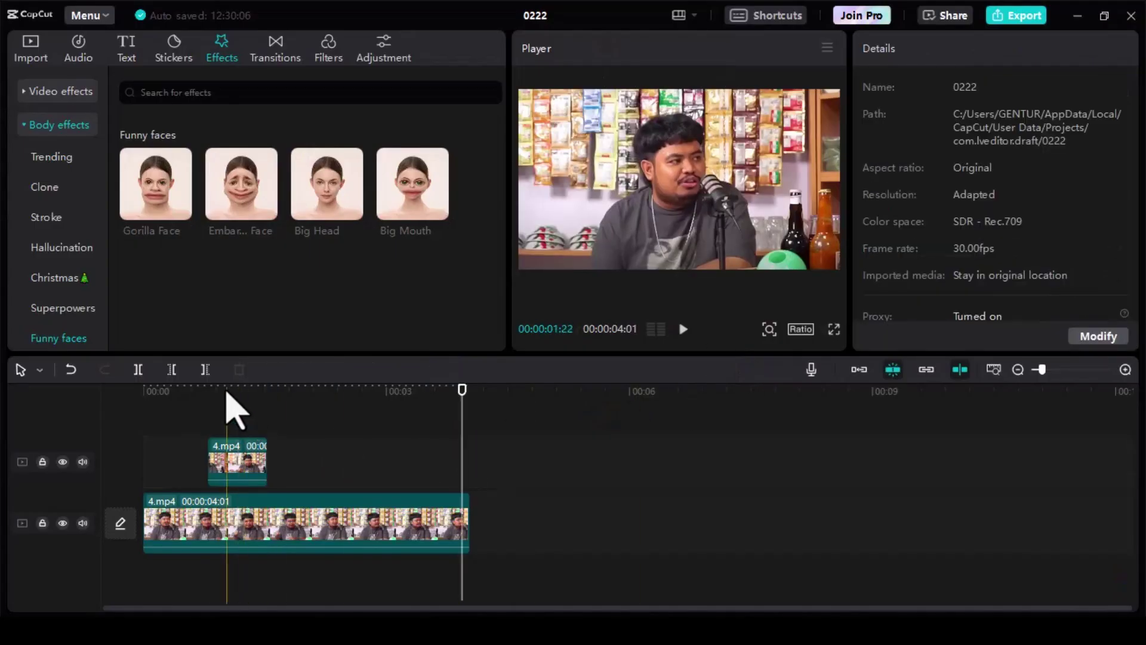
pyautogui.press('Home')
pyautogui.hotkey('ctrl', 'shift', 'f')
pyautogui.press('space')
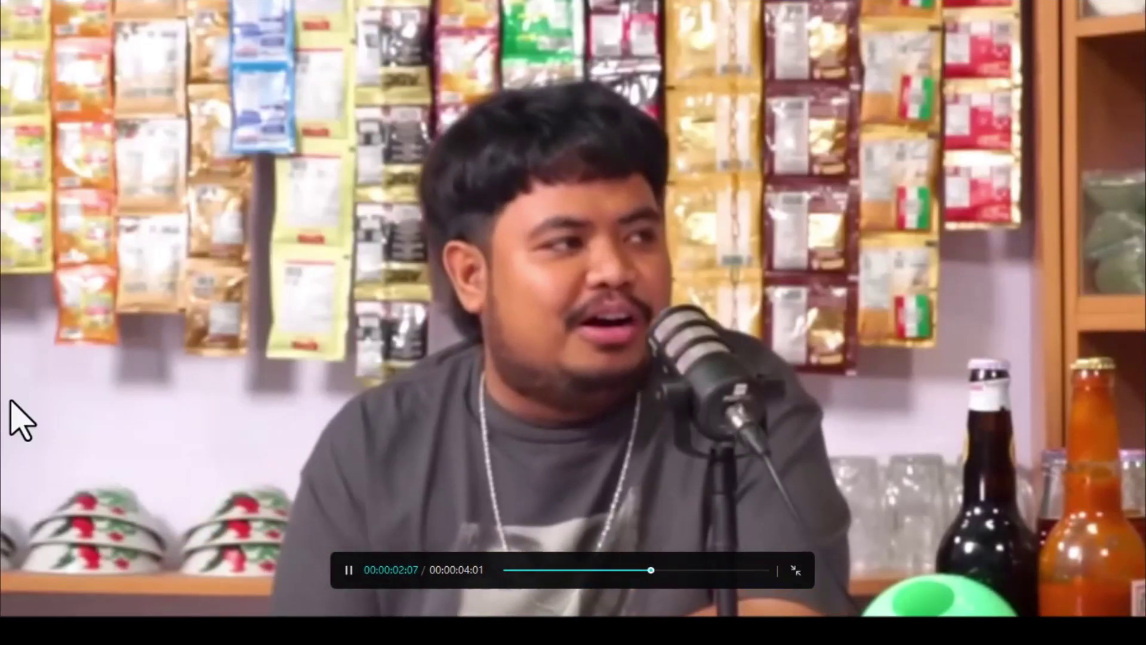
pyautogui.press('Escape')
pyautogui.press('space')
pyautogui.click(225, 393)
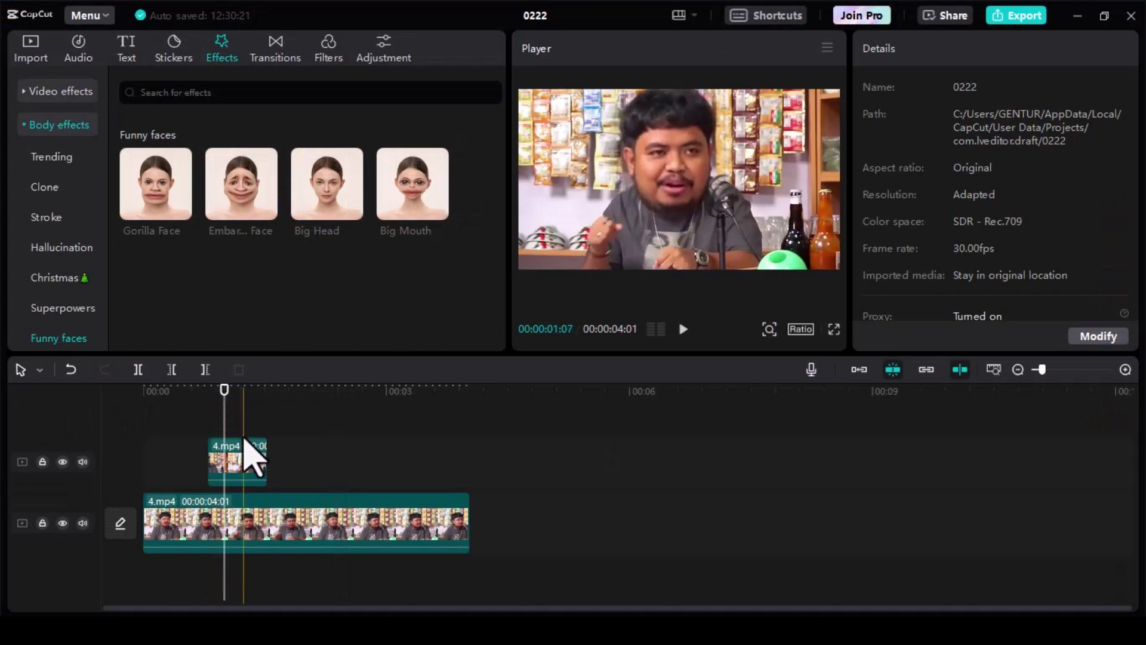
# - Open the HSL colour adjustments for the face overlay clip
pyautogui.click(249, 476)
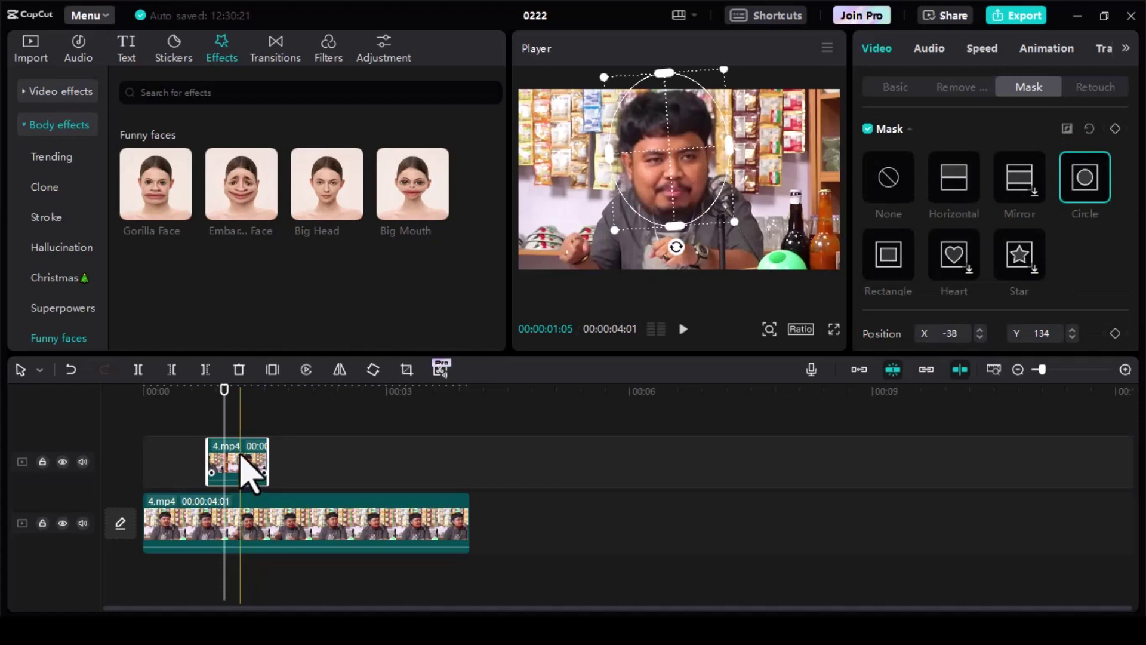
pyautogui.click(1125, 48)
pyautogui.click(1124, 49)
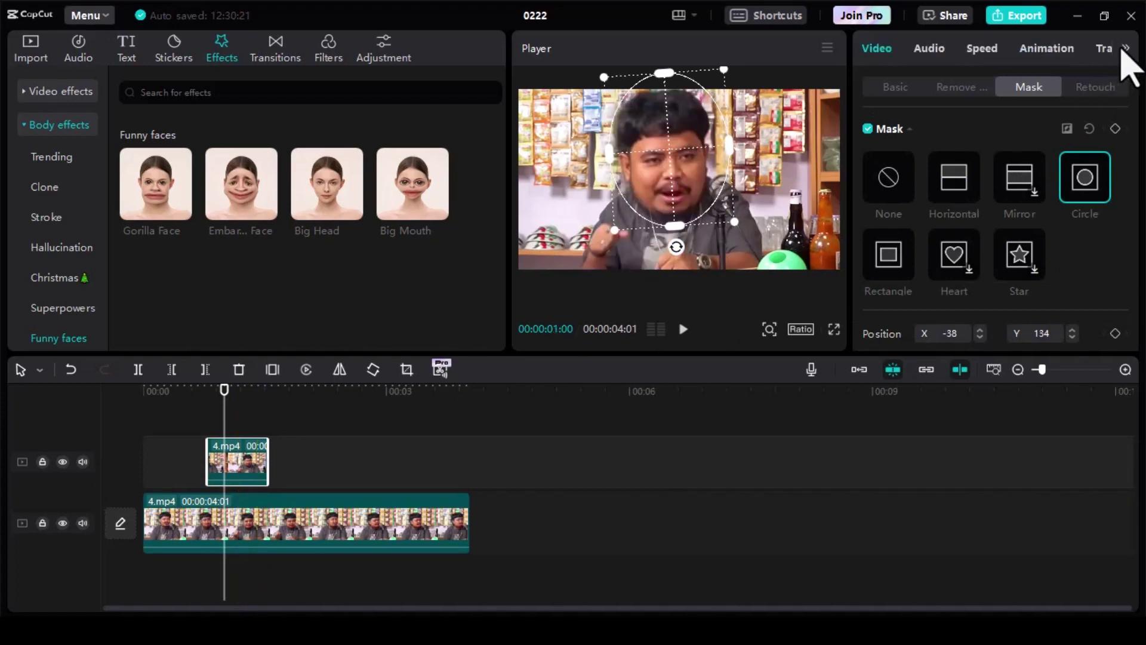
pyautogui.click(1125, 48)
pyautogui.click(1125, 49)
pyautogui.click(1126, 48)
pyautogui.click(1015, 49)
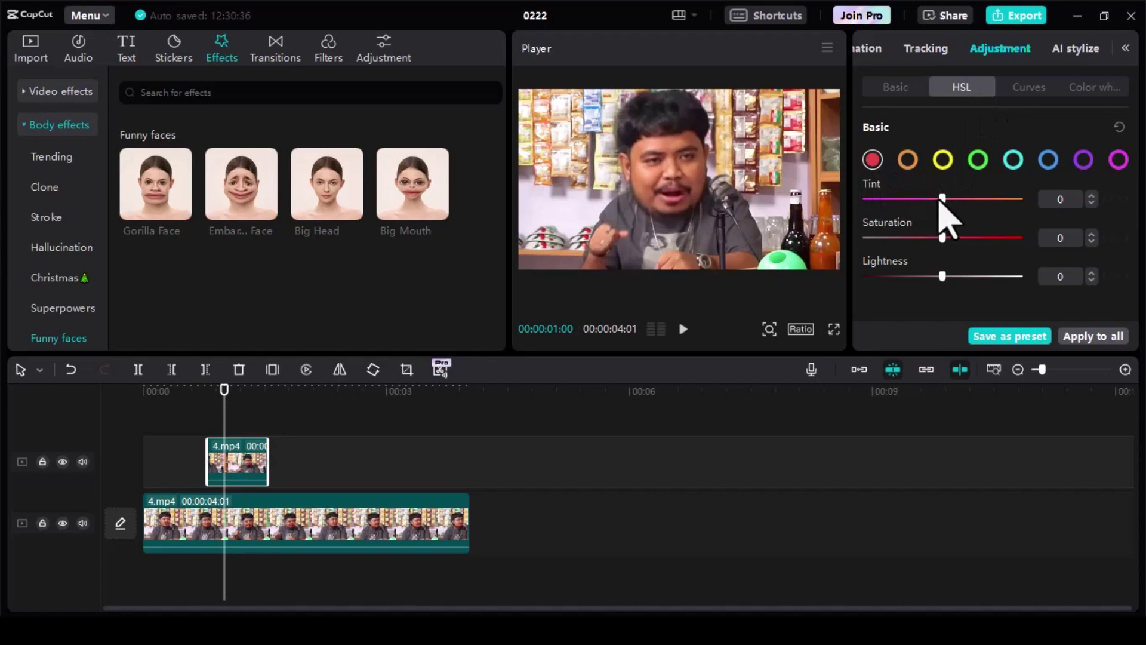
# - Colour-match the overlay with HSL: red tint -66, orange tint -48, orange saturation 26
pyautogui.moveTo(942, 199); pyautogui.dragTo(910, 205)
pyautogui.moveTo(962, 240); pyautogui.dragTo(966, 239)
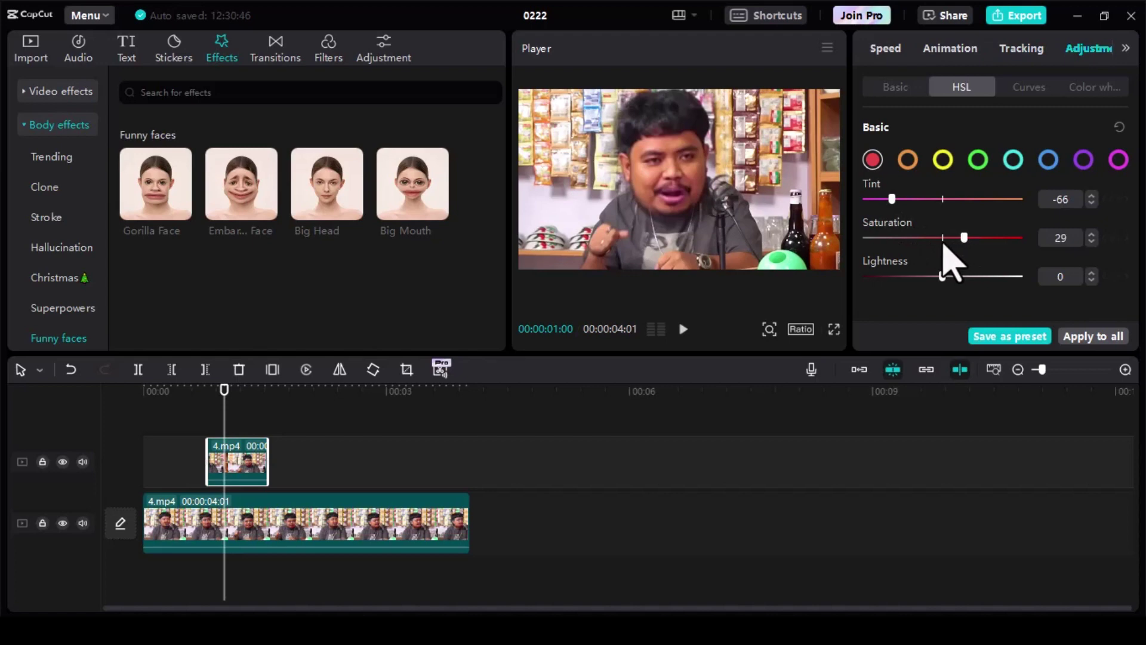
pyautogui.click(908, 161)
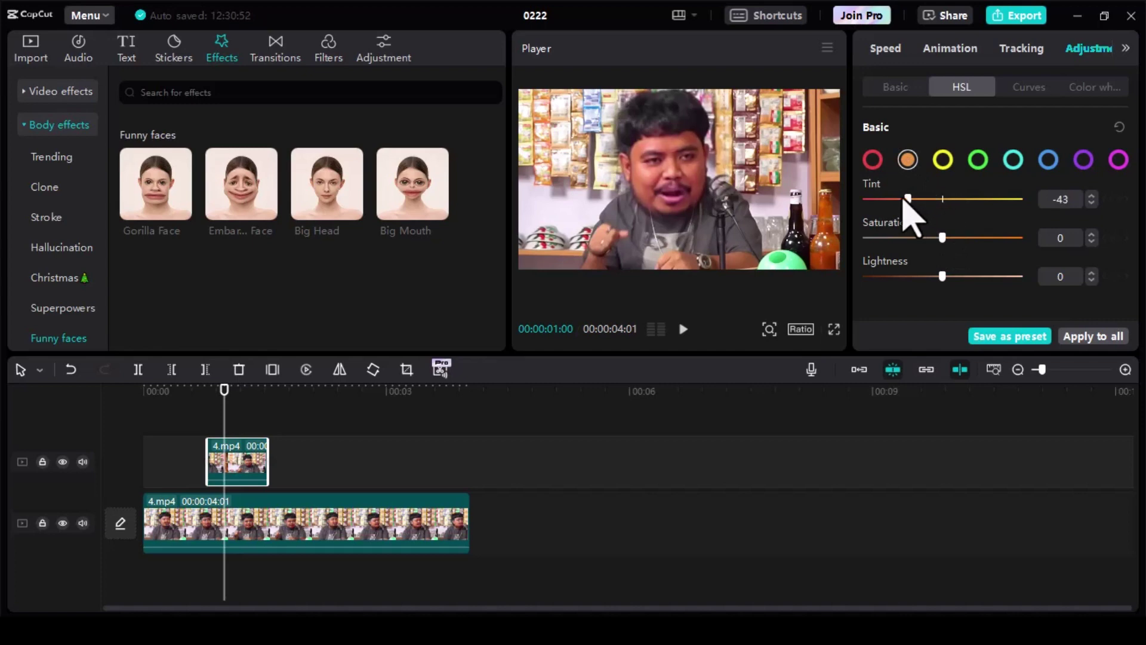
pyautogui.moveTo(942, 238); pyautogui.dragTo(958, 240)
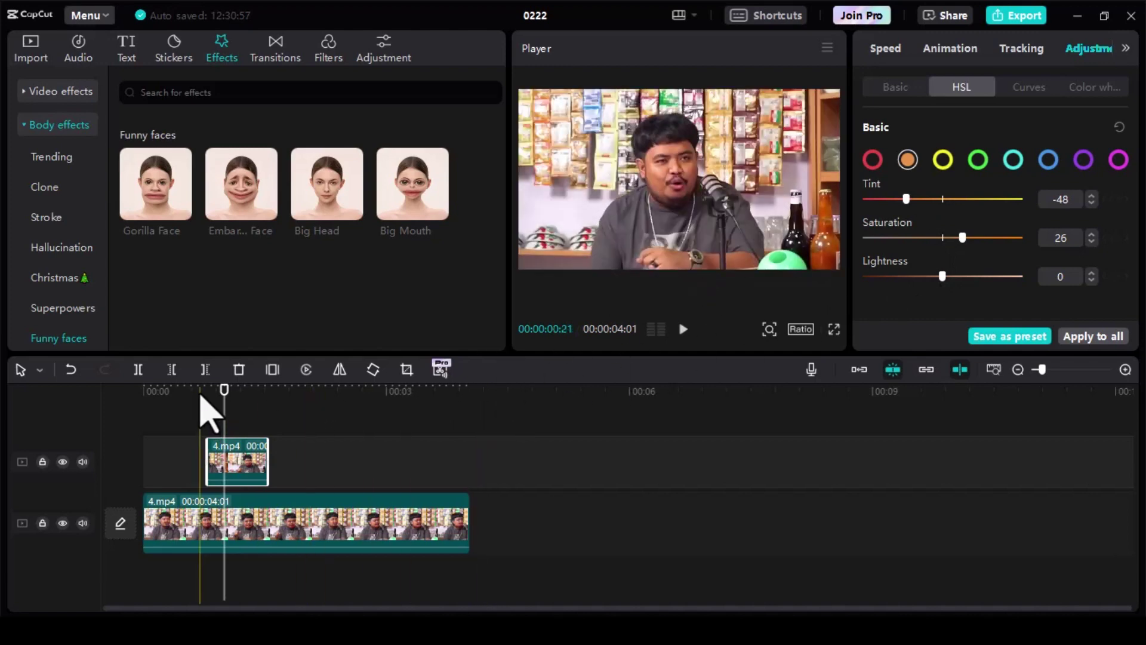
pyautogui.moveTo(206, 410); pyautogui.dragTo(96, 427)
pyautogui.hotkey('ctrl', 'shift', 'f')
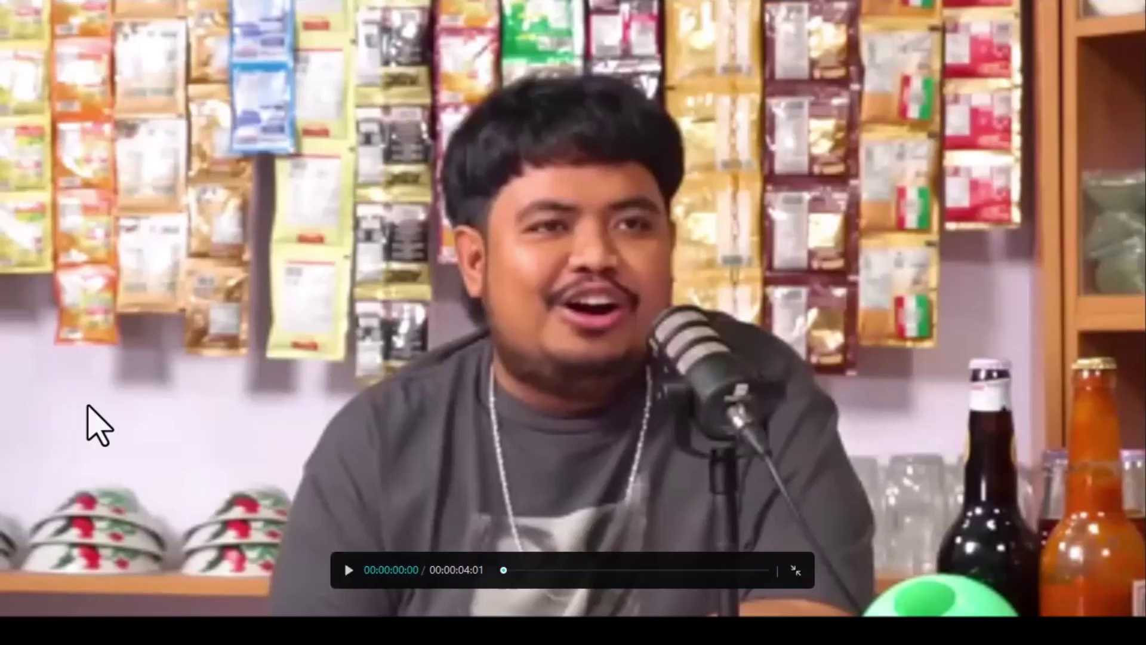
pyautogui.press('space')
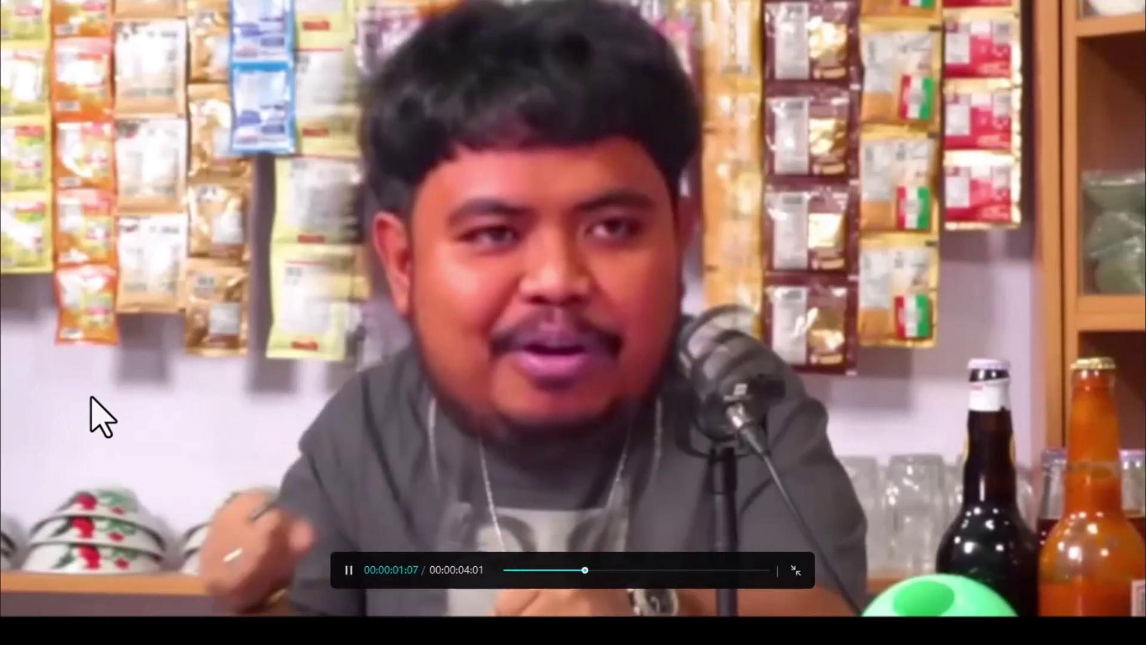
pyautogui.press('Escape')
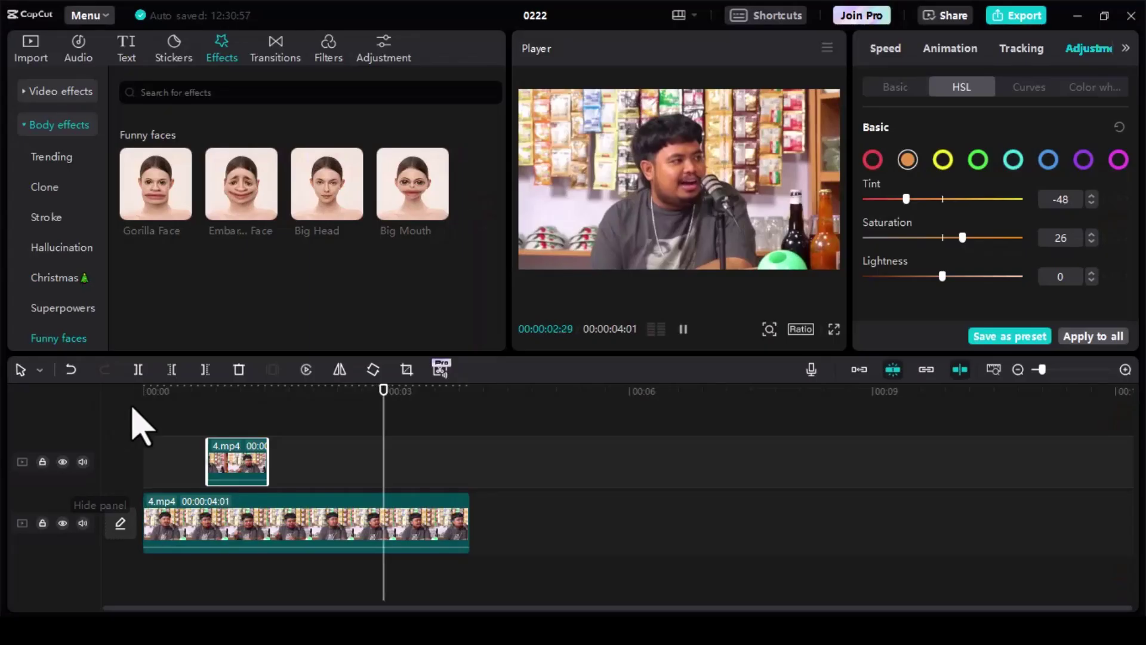
pyautogui.press('space')
pyautogui.press('Home')
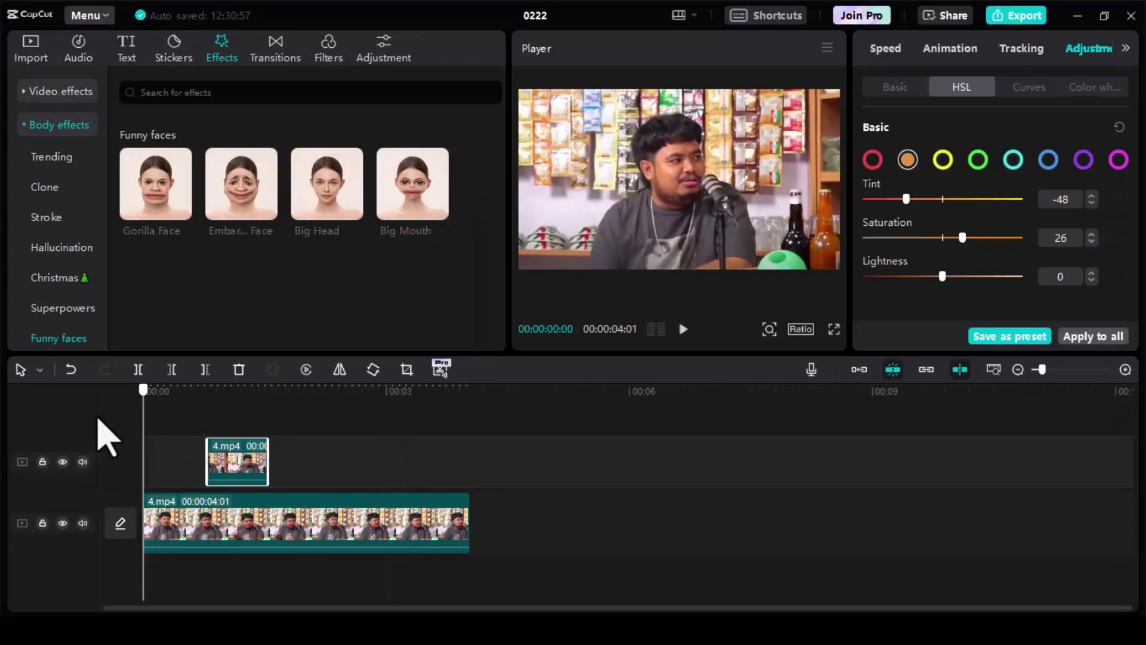
pyautogui.hotkey('ctrl', 'shift', 'f')
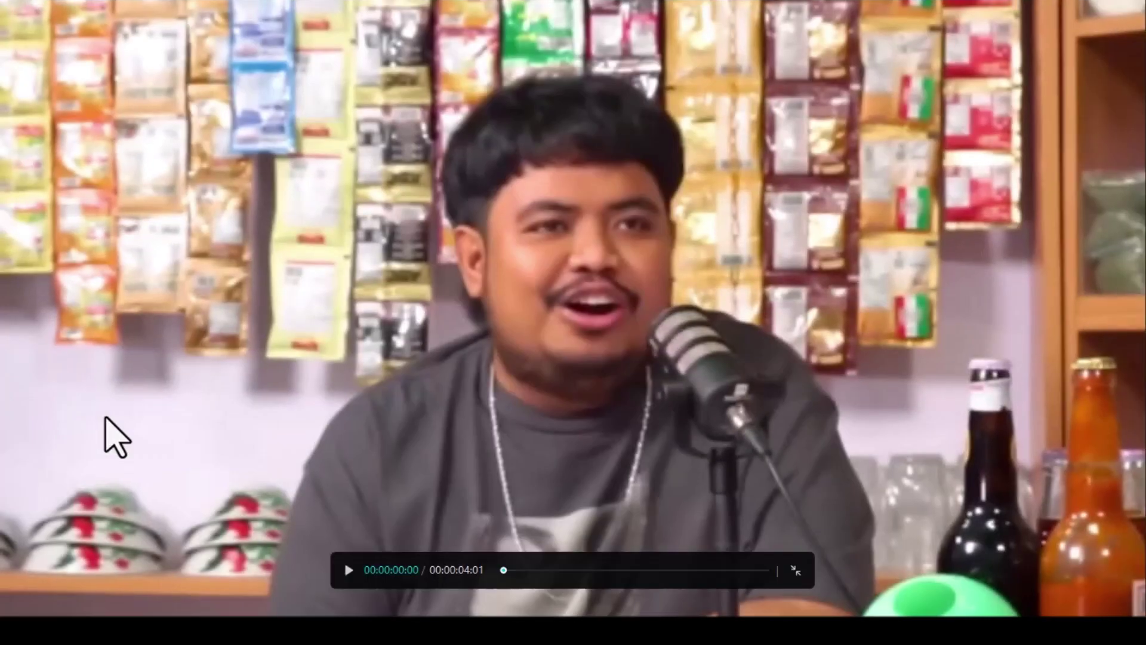
pyautogui.press('space')
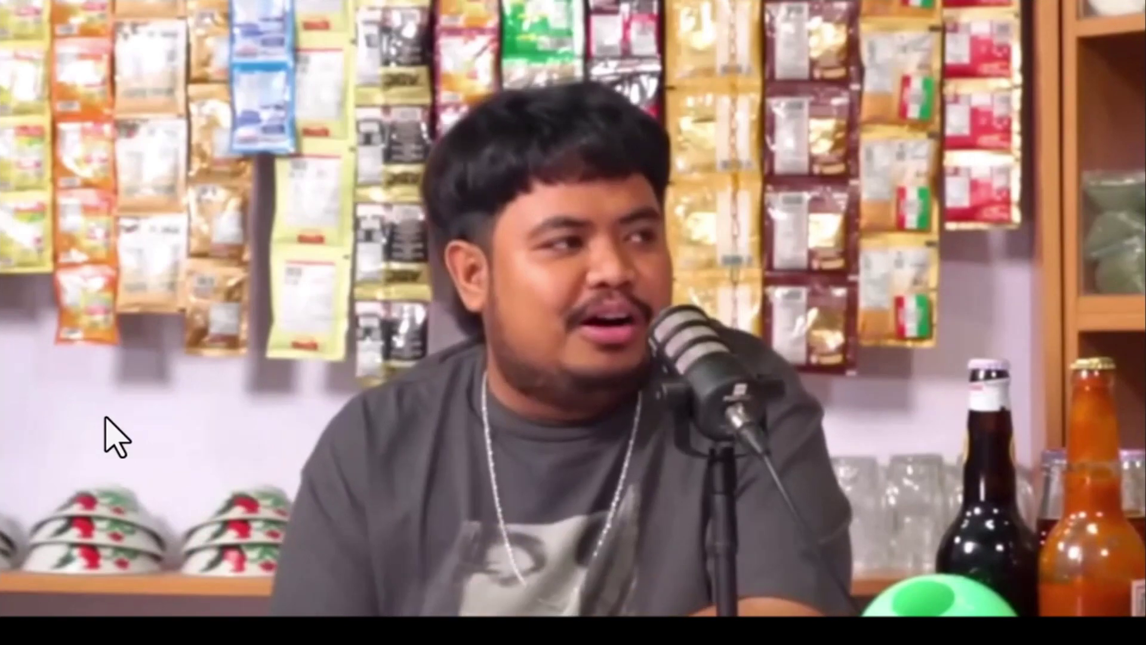
pyautogui.press('Escape')
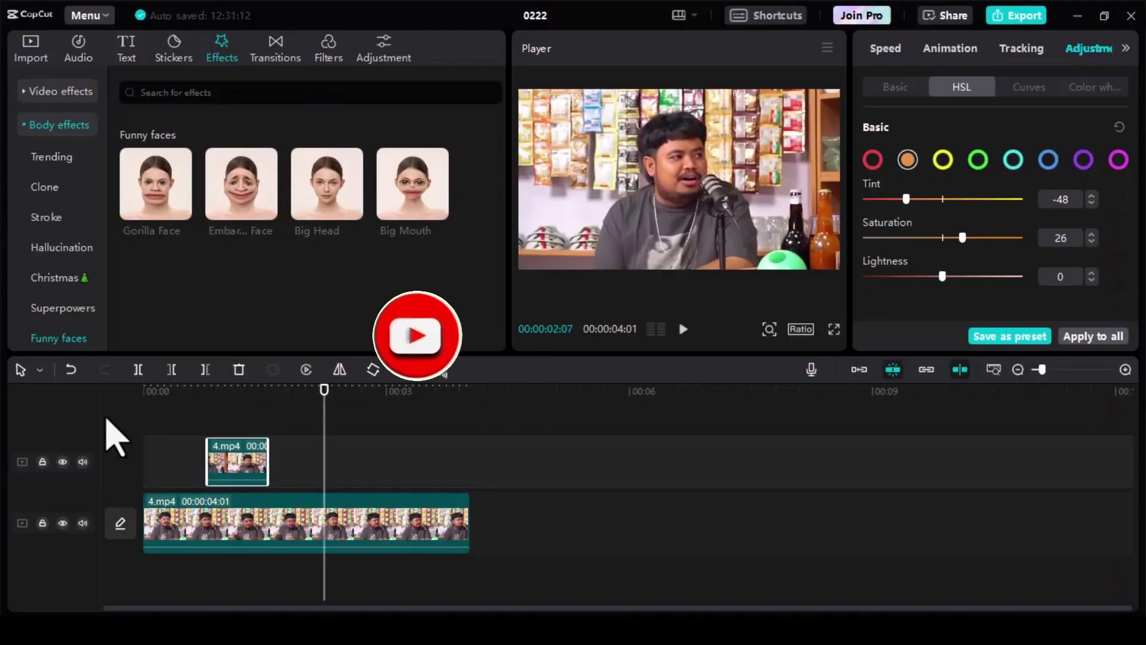